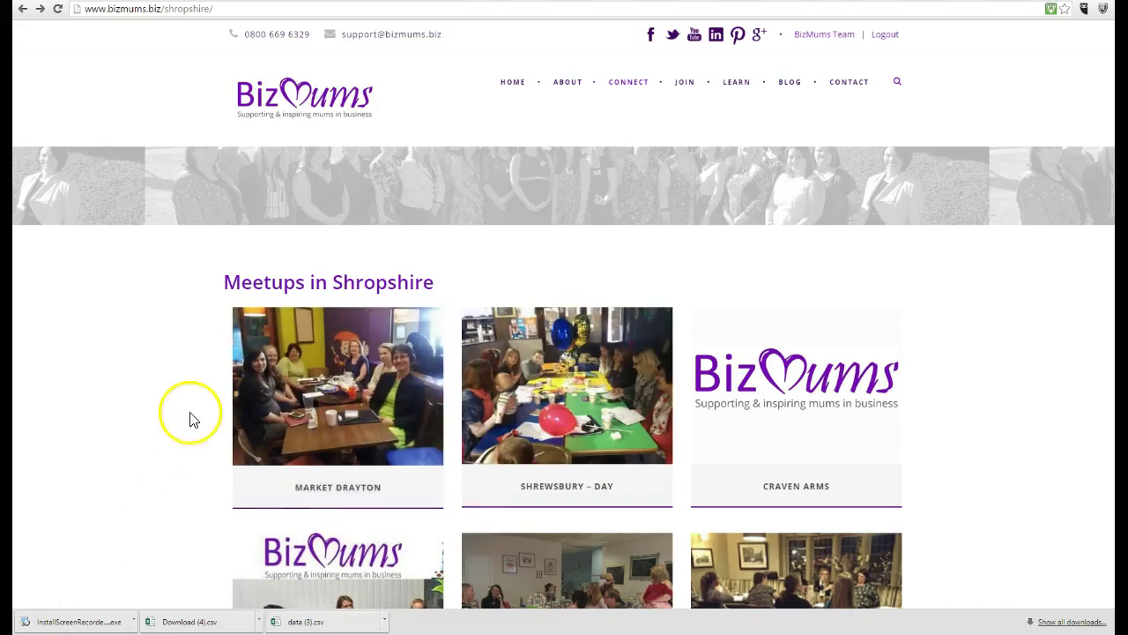
Step: Compare the thumbnail images of the meetup groups on the Shropshire and Staffordshire pages
{"action": "scroll", "coordinate": [172, 431], "scroll_direction": "down", "scroll_amount": 2}
{"action": "scroll", "coordinate": [172, 430], "scroll_direction": "down", "scroll_amount": 3}
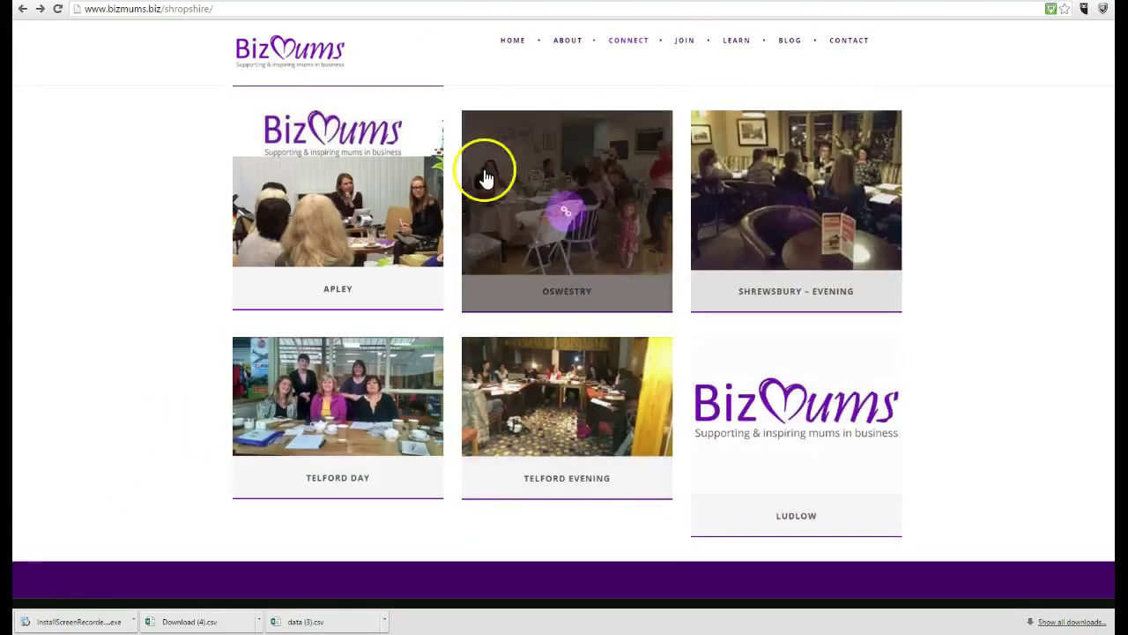
{"action": "scroll", "coordinate": [511, 259], "scroll_direction": "up", "scroll_amount": 4}
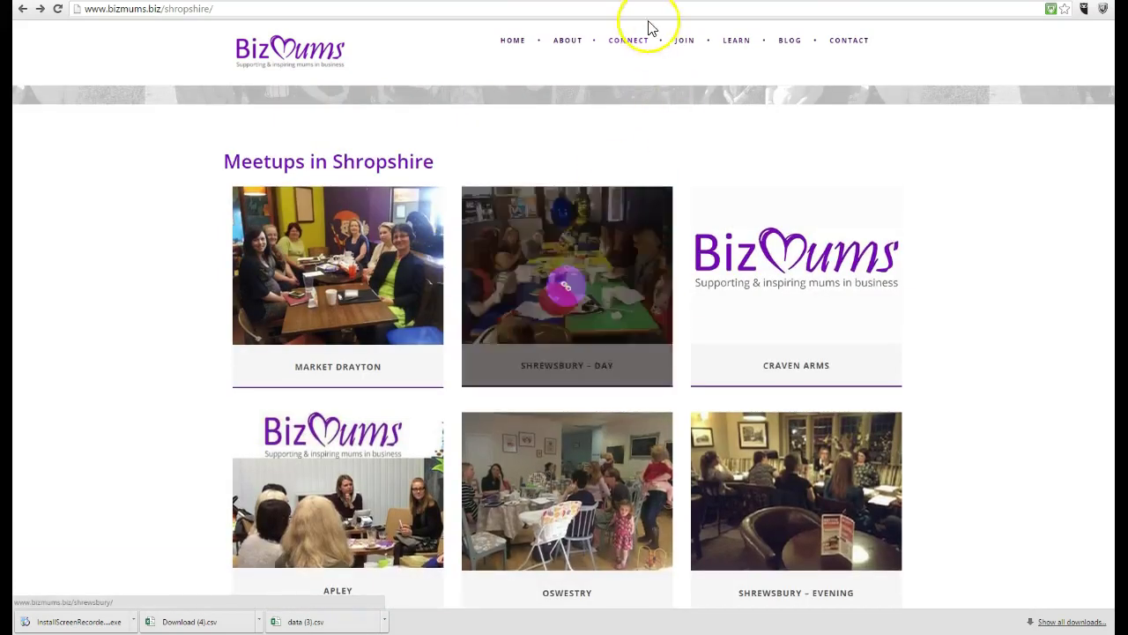
{"action": "mouse_move", "coordinate": [616, 48]}
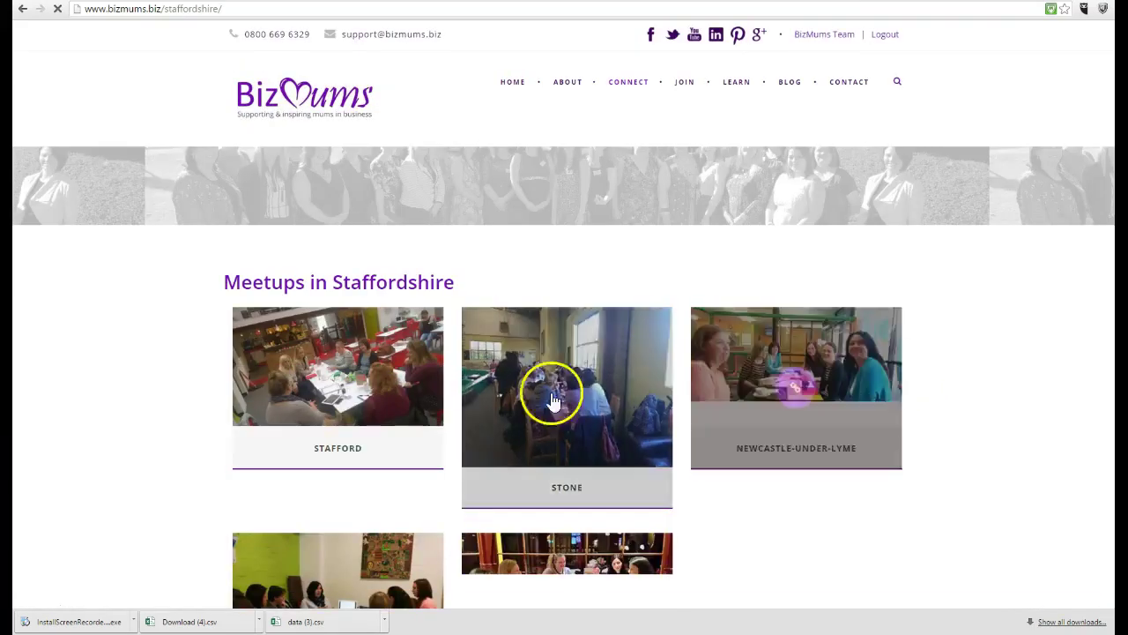
{"action": "scroll", "coordinate": [323, 487], "scroll_direction": "down", "scroll_amount": 2}
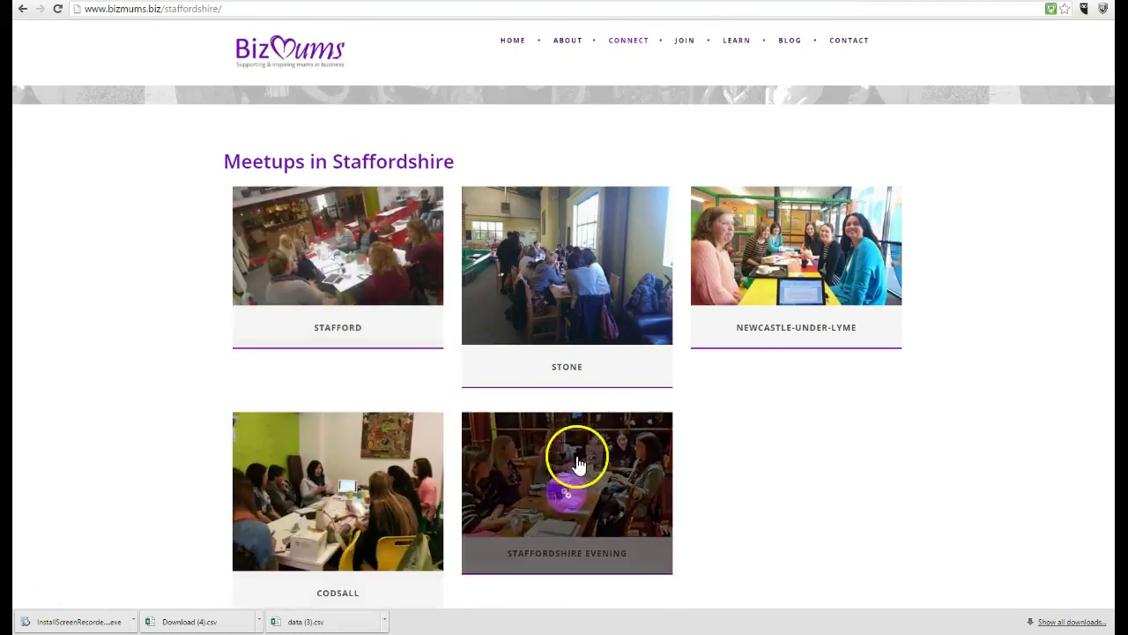
{"action": "scroll", "coordinate": [881, 459], "scroll_direction": "down", "scroll_amount": 2}
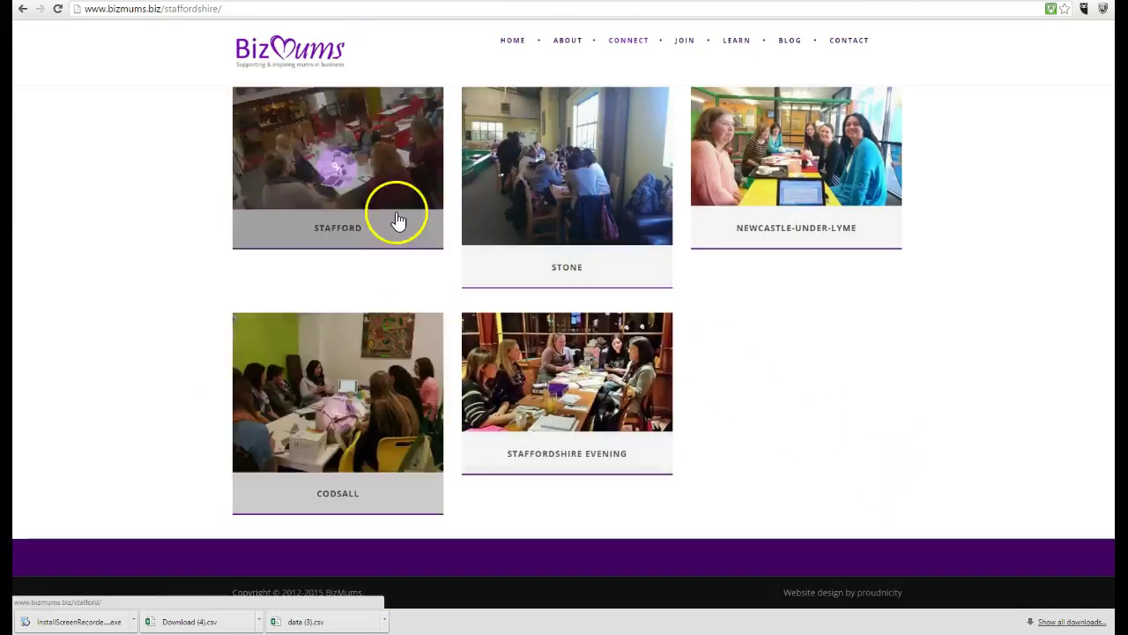
{"action": "scroll", "coordinate": [370, 234], "scroll_direction": "up", "scroll_amount": 1}
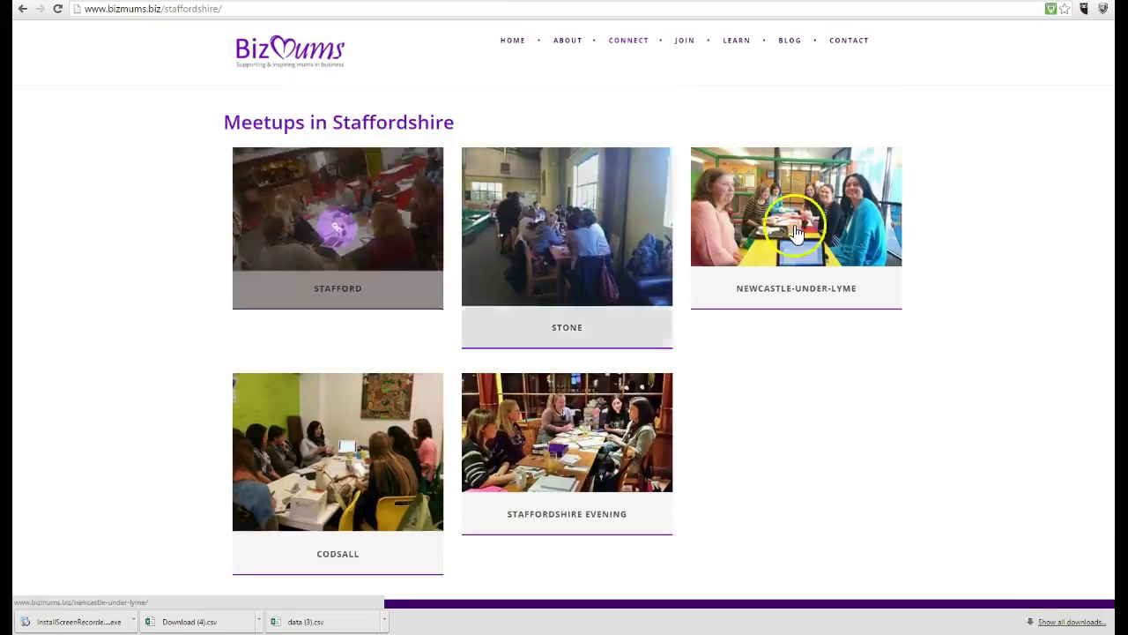
Step: Switch to the WordPress admin and open the list of all pages, checking the Stafford thumbnail on the live site
{"action": "key", "text": "ctrl+Tab"}
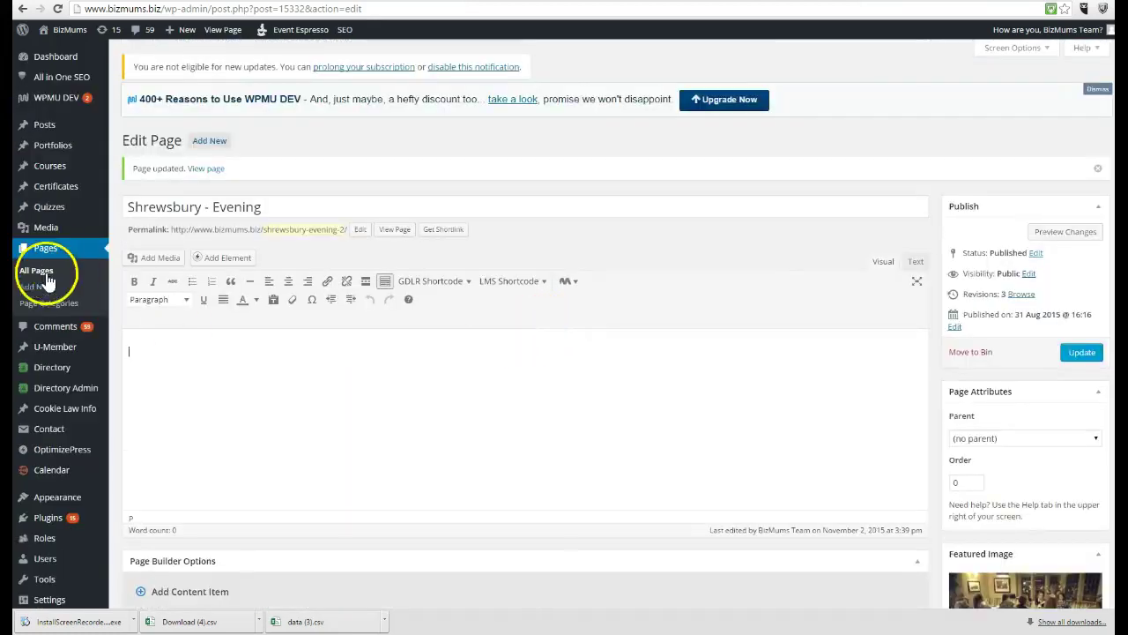
{"action": "left_click", "coordinate": [36, 270]}
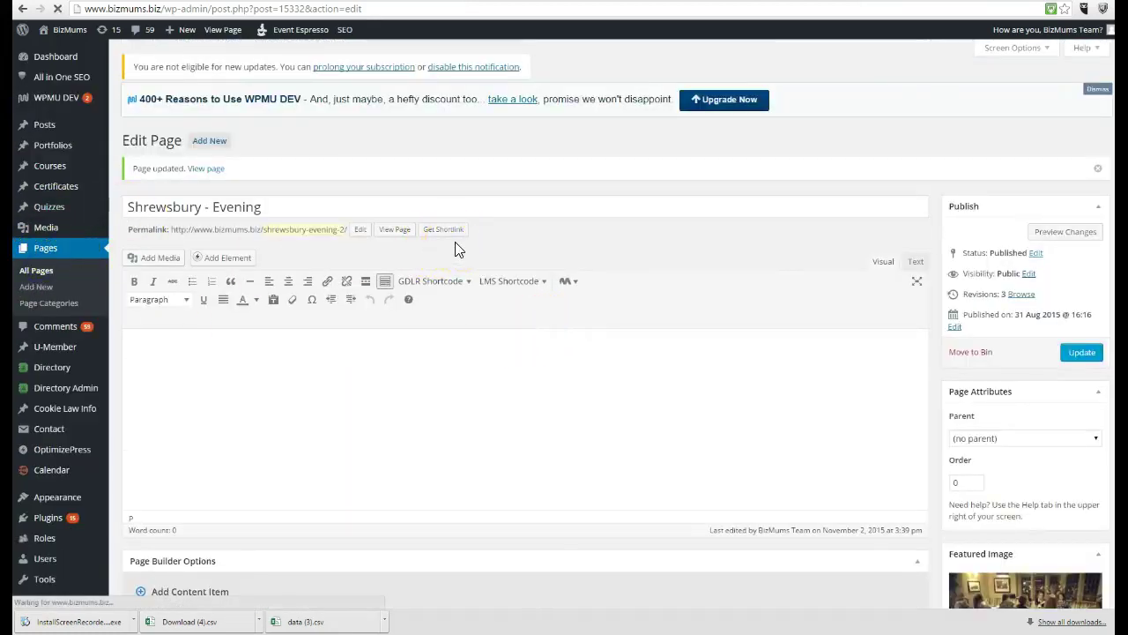
{"action": "key", "text": "ctrl+Tab"}
{"action": "left_click", "coordinate": [367, 227]}
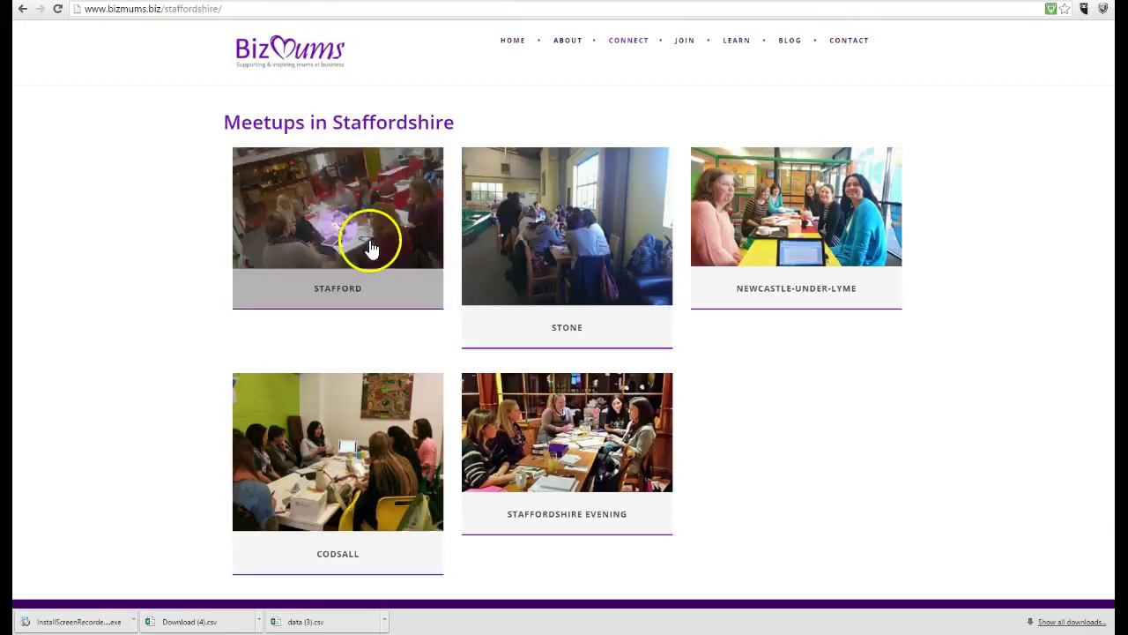
{"action": "key", "text": "ctrl+Tab"}
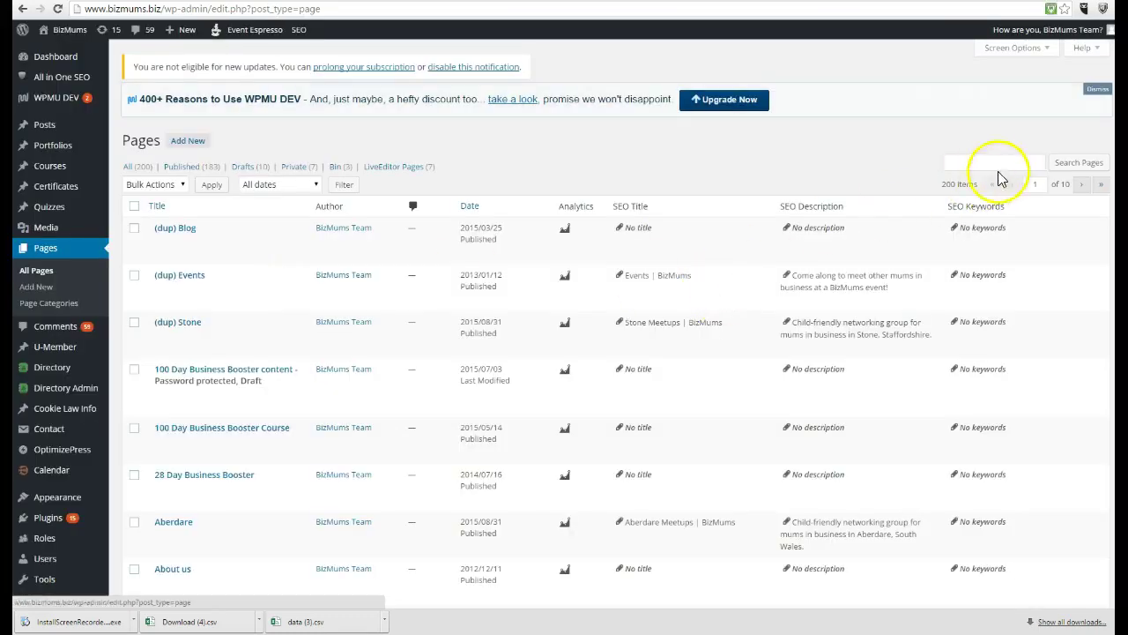
Step: Search the pages for "stafford" and open the Stafford page for editing, down to its featured image
{"action": "left_click", "coordinate": [989, 163]}
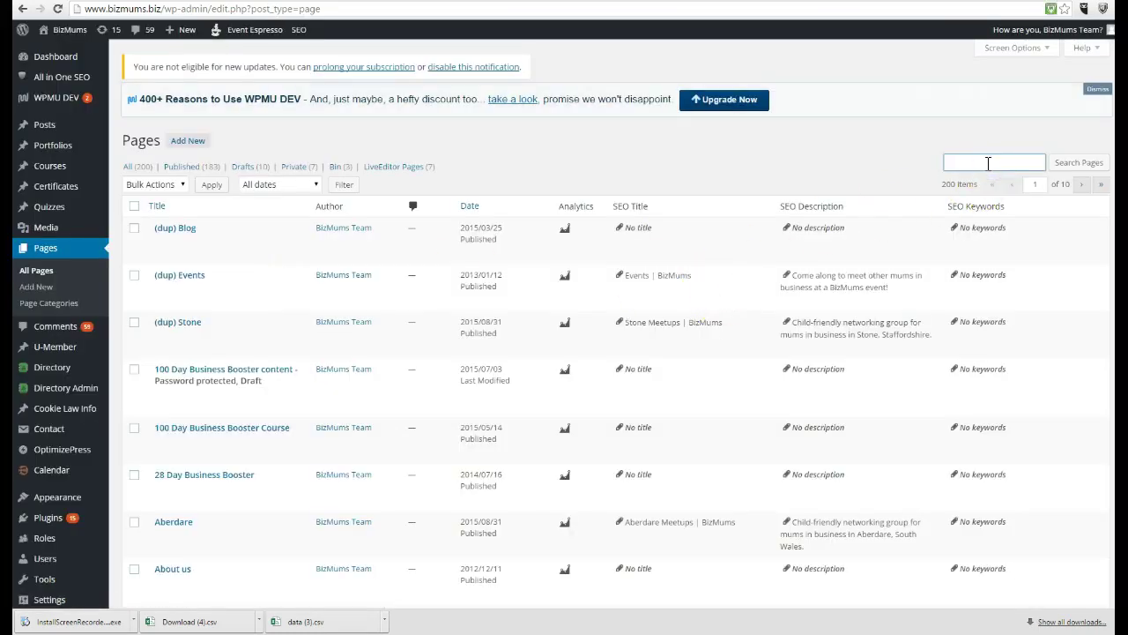
{"action": "type", "text": "sta"}
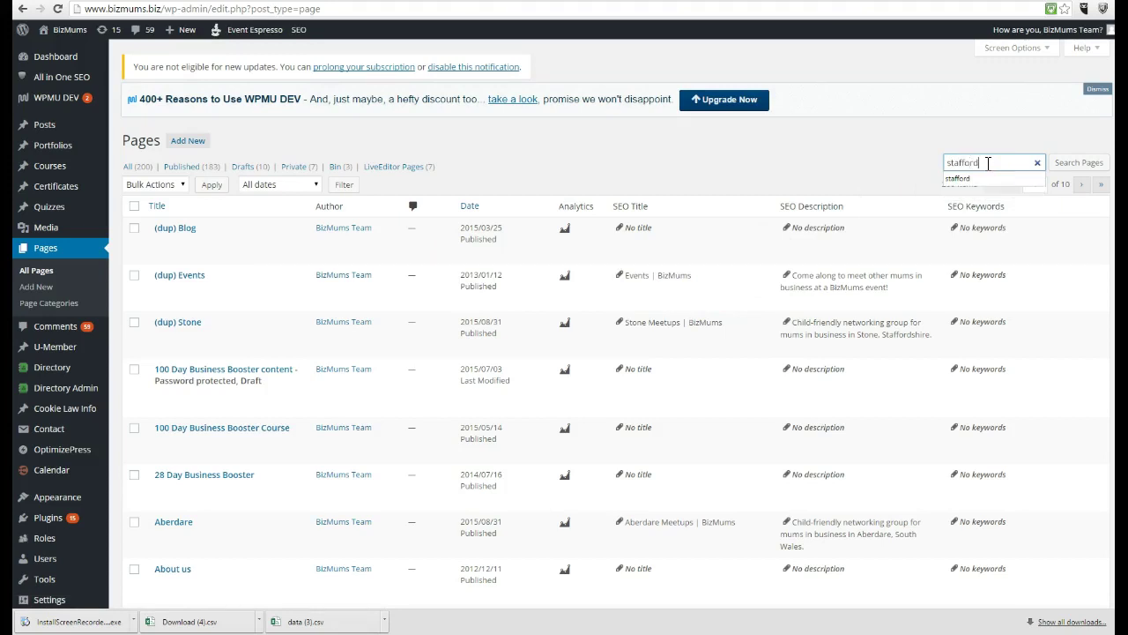
{"action": "type", "text": "fford"}
{"action": "key", "text": "Return"}
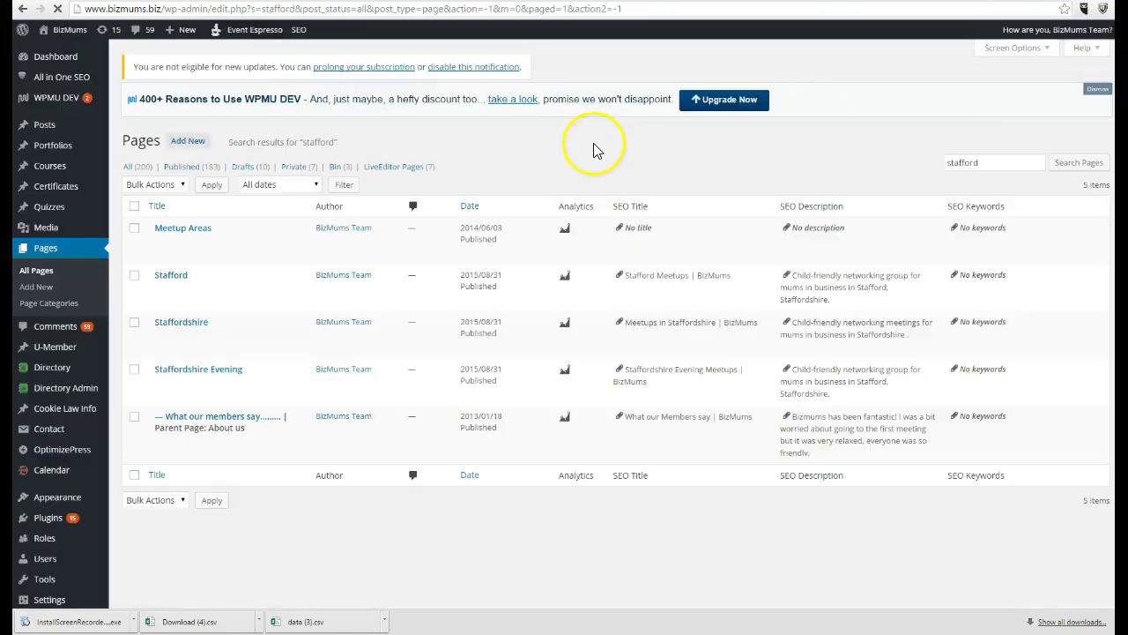
{"action": "left_click", "coordinate": [172, 275]}
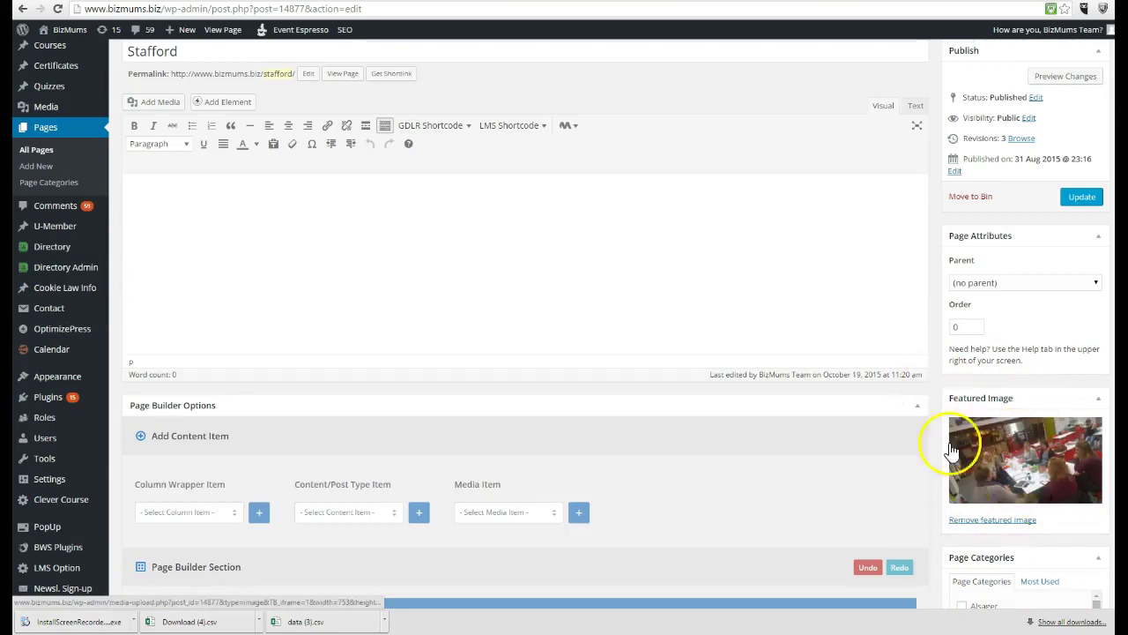
{"action": "scroll", "coordinate": [977, 478], "scroll_direction": "down", "scroll_amount": 2}
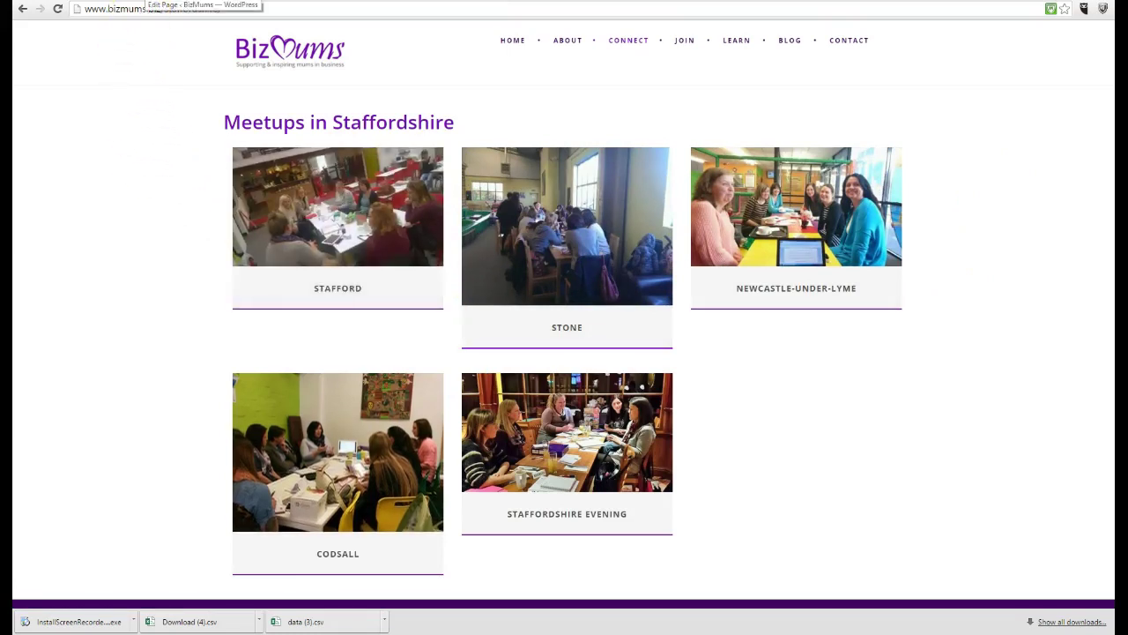
Step: Switch to the Media Library and look through the uploaded files for the meetup group photos
{"action": "left_click", "coordinate": [145, 2]}
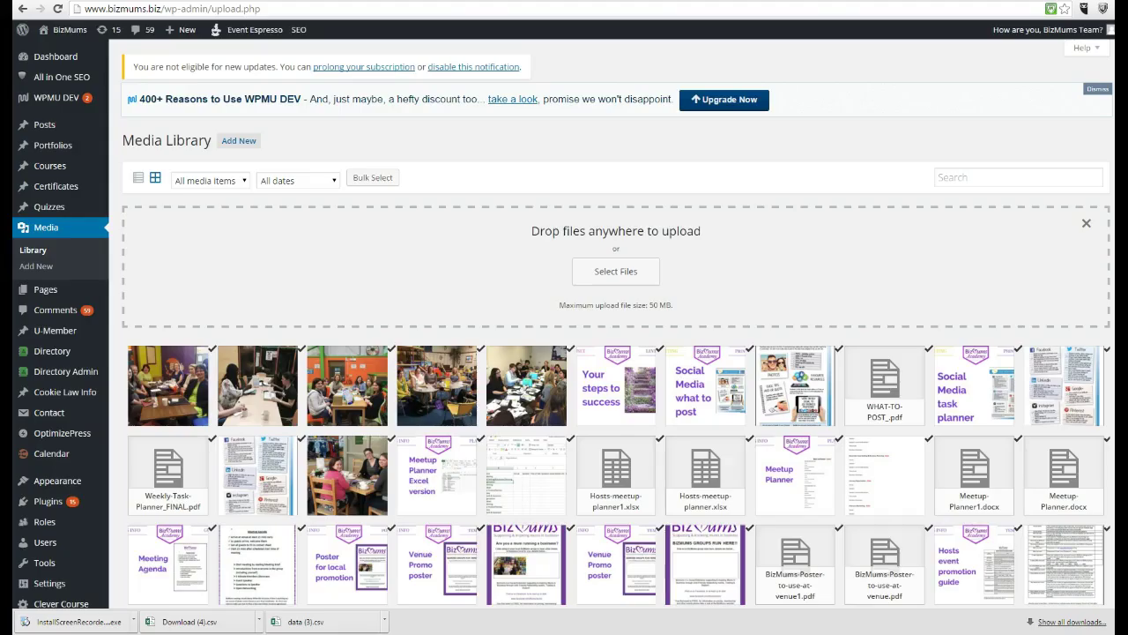
{"action": "scroll", "coordinate": [701, 430], "scroll_direction": "down", "scroll_amount": 10}
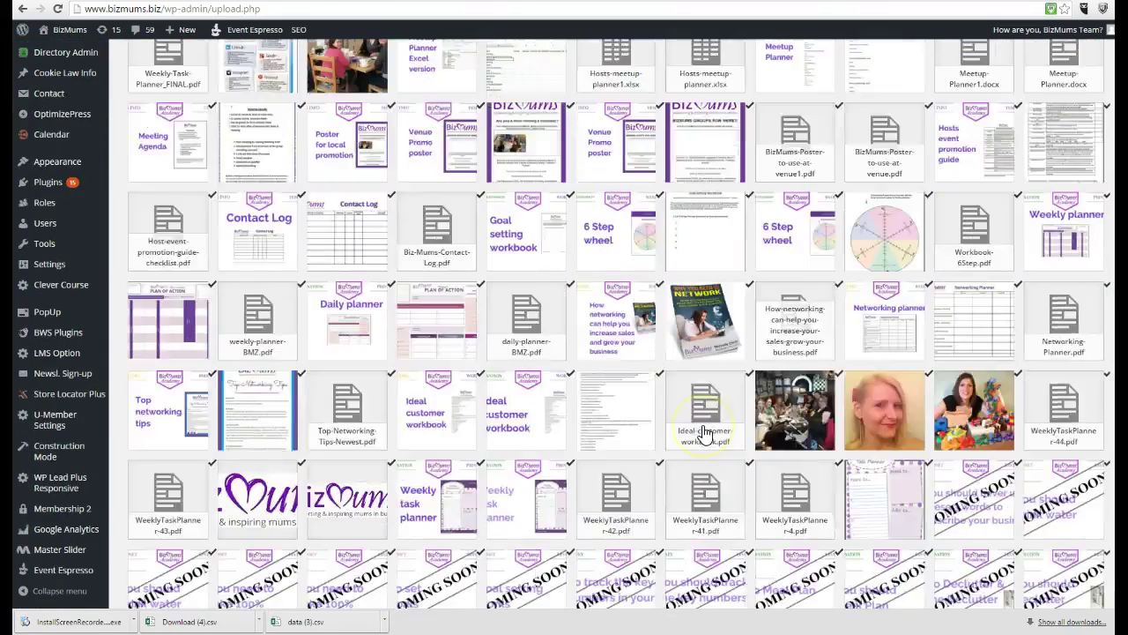
{"action": "scroll", "coordinate": [706, 432], "scroll_direction": "down", "scroll_amount": 2}
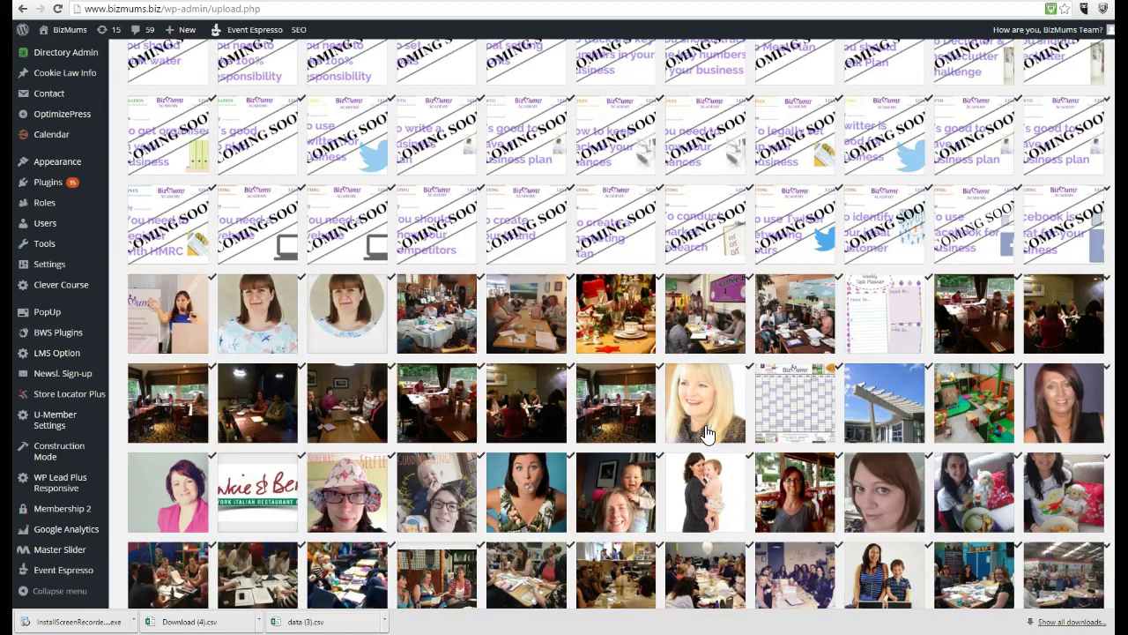
{"action": "scroll", "coordinate": [705, 432], "scroll_direction": "down", "scroll_amount": 2}
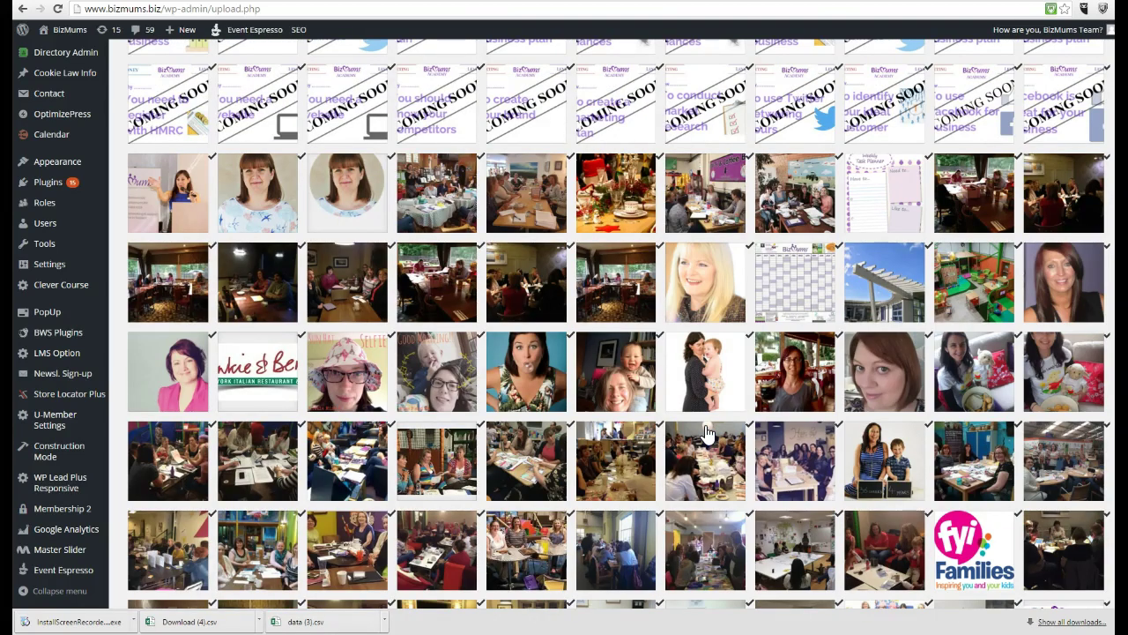
{"action": "scroll", "coordinate": [706, 432], "scroll_direction": "down", "scroll_amount": 1}
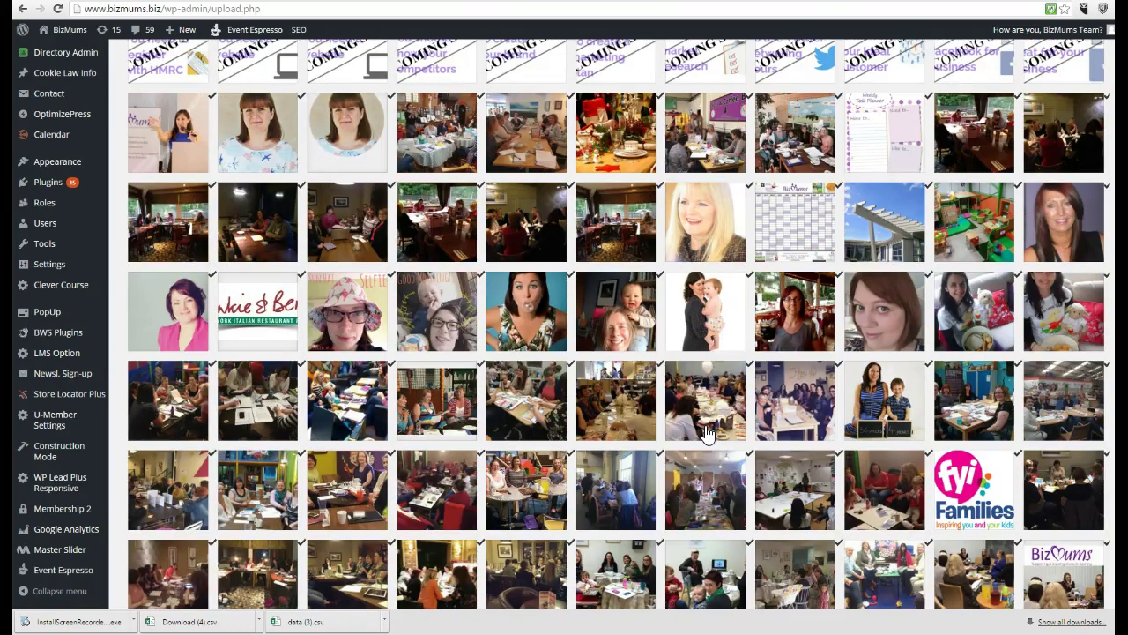
{"action": "scroll", "coordinate": [264, 436], "scroll_direction": "down", "scroll_amount": 1}
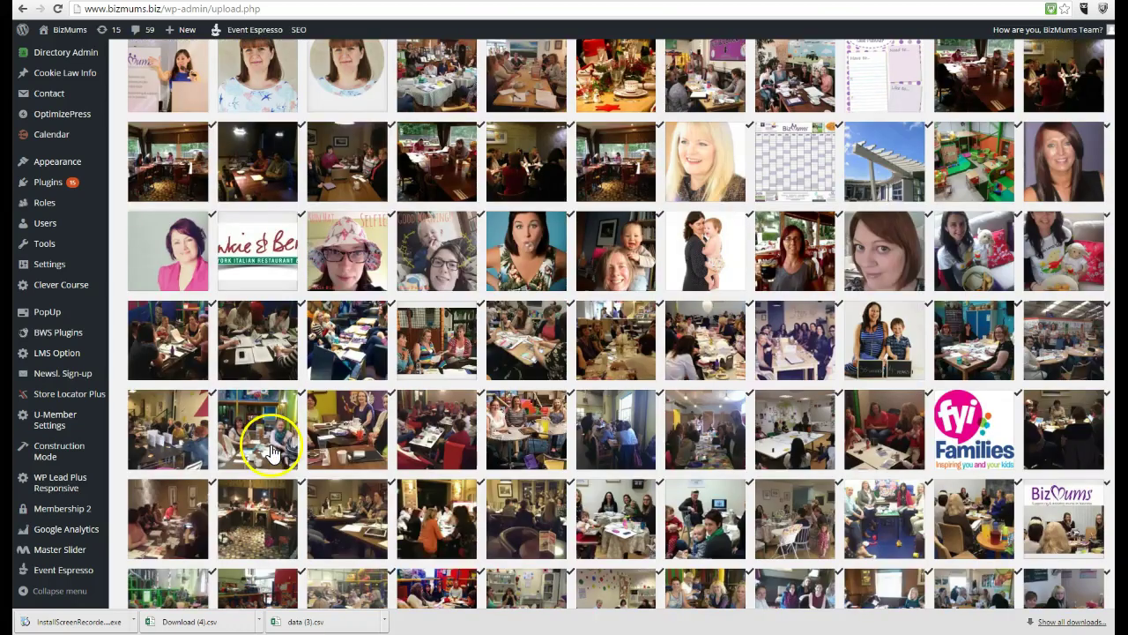
{"action": "scroll", "coordinate": [573, 547], "scroll_direction": "down", "scroll_amount": 1}
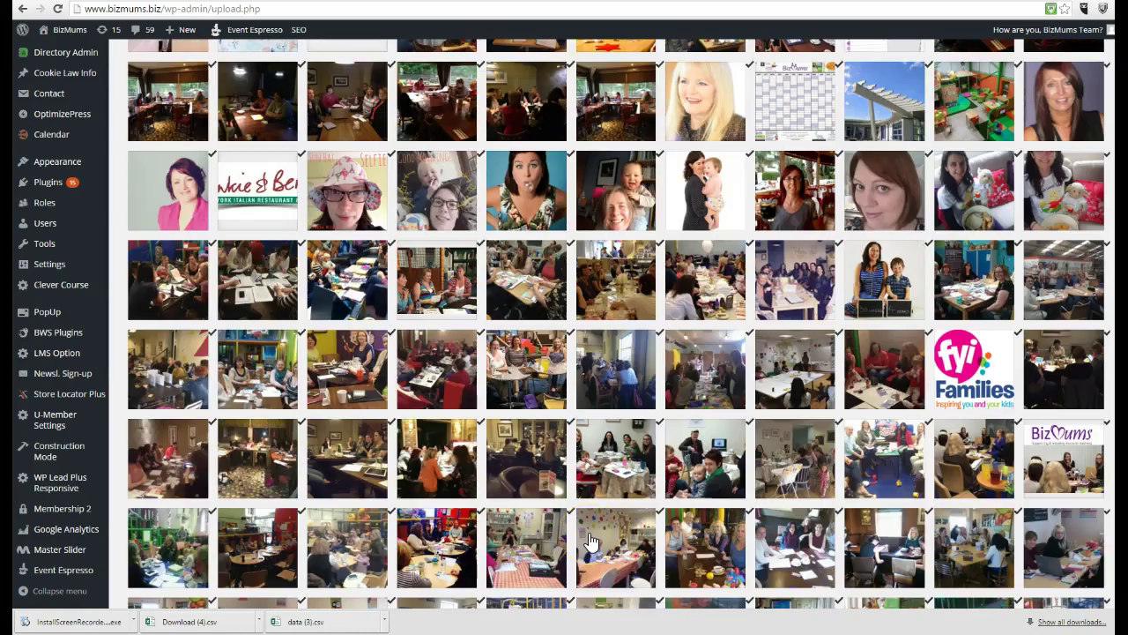
{"action": "scroll", "coordinate": [589, 541], "scroll_direction": "down", "scroll_amount": 4}
{"action": "scroll", "coordinate": [590, 541], "scroll_direction": "down", "scroll_amount": 2}
{"action": "scroll", "coordinate": [598, 529], "scroll_direction": "down", "scroll_amount": 1}
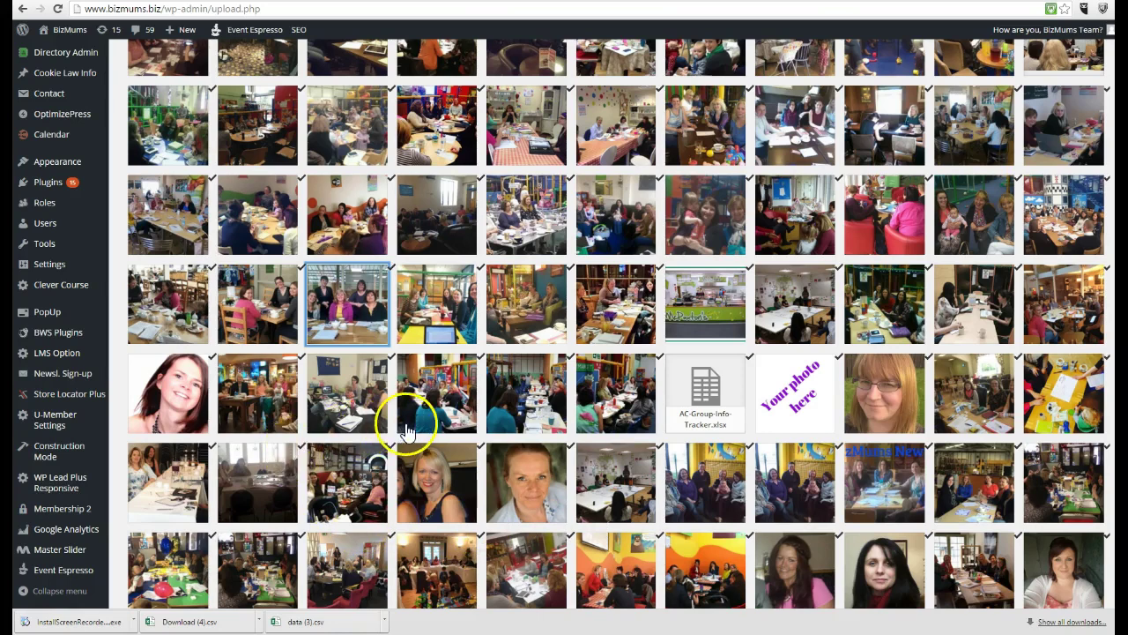
{"action": "scroll", "coordinate": [432, 440], "scroll_direction": "down", "scroll_amount": 1}
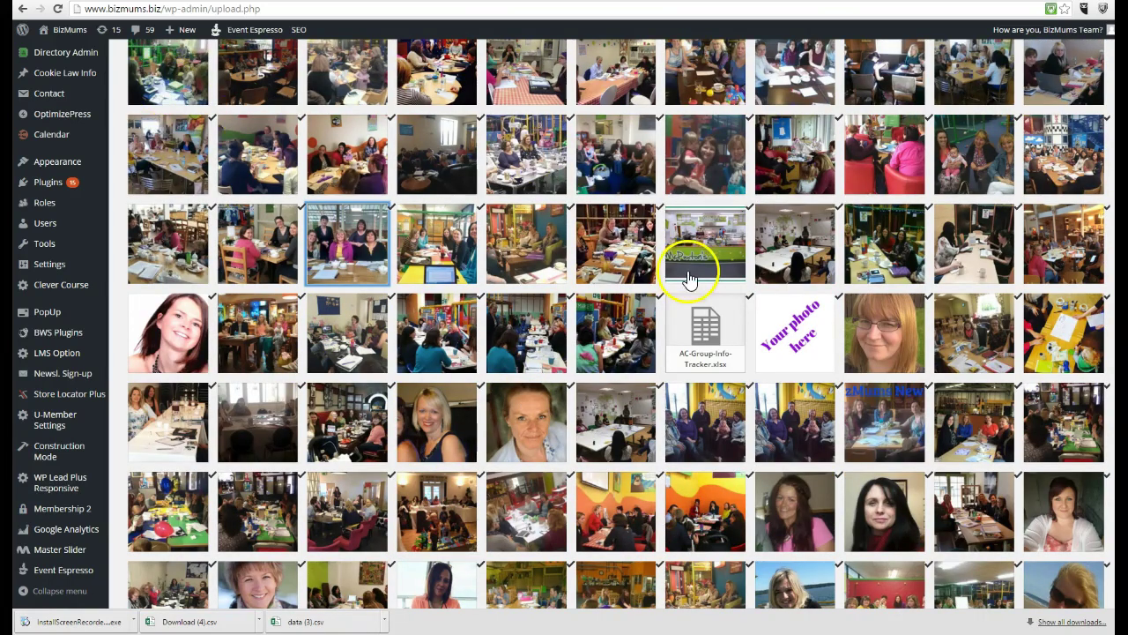
Step: Check the pixel dimensions in the attachment details of the Alsager, Staffordshire evening and Telford photos
{"action": "left_click", "coordinate": [522, 262]}
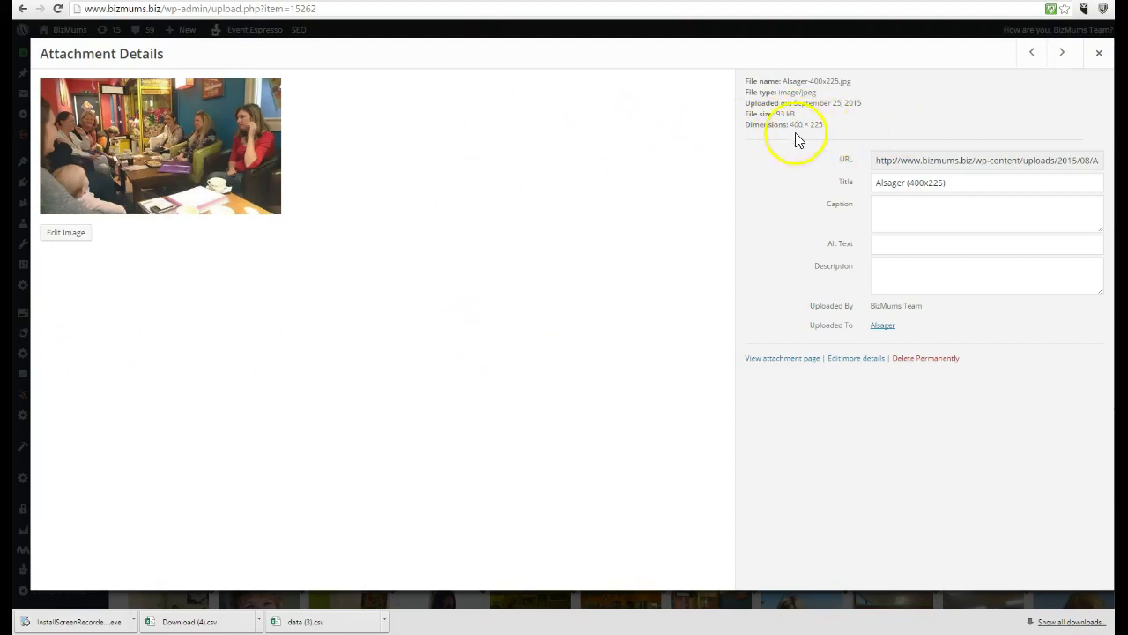
{"action": "left_click", "coordinate": [1099, 53]}
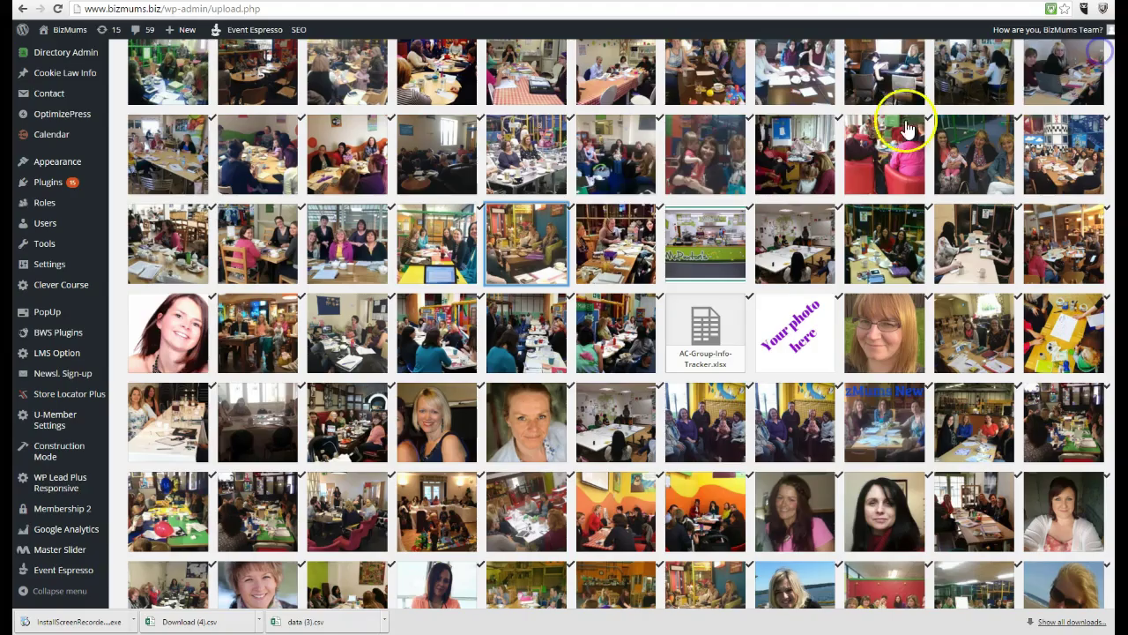
{"action": "left_click", "coordinate": [604, 244]}
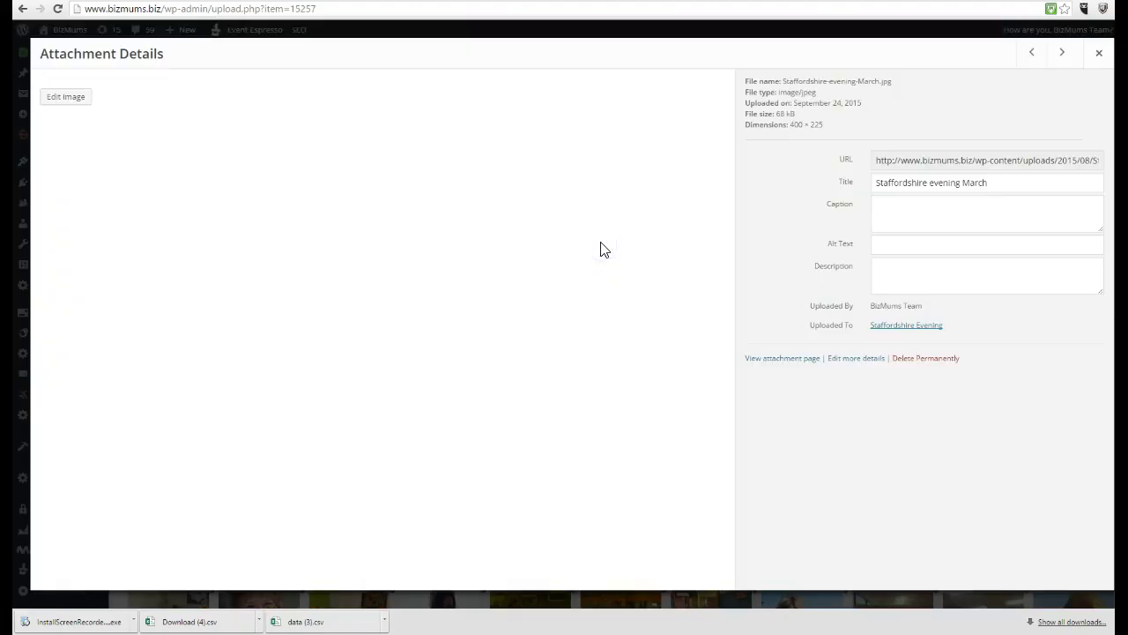
{"action": "left_click", "coordinate": [1099, 53]}
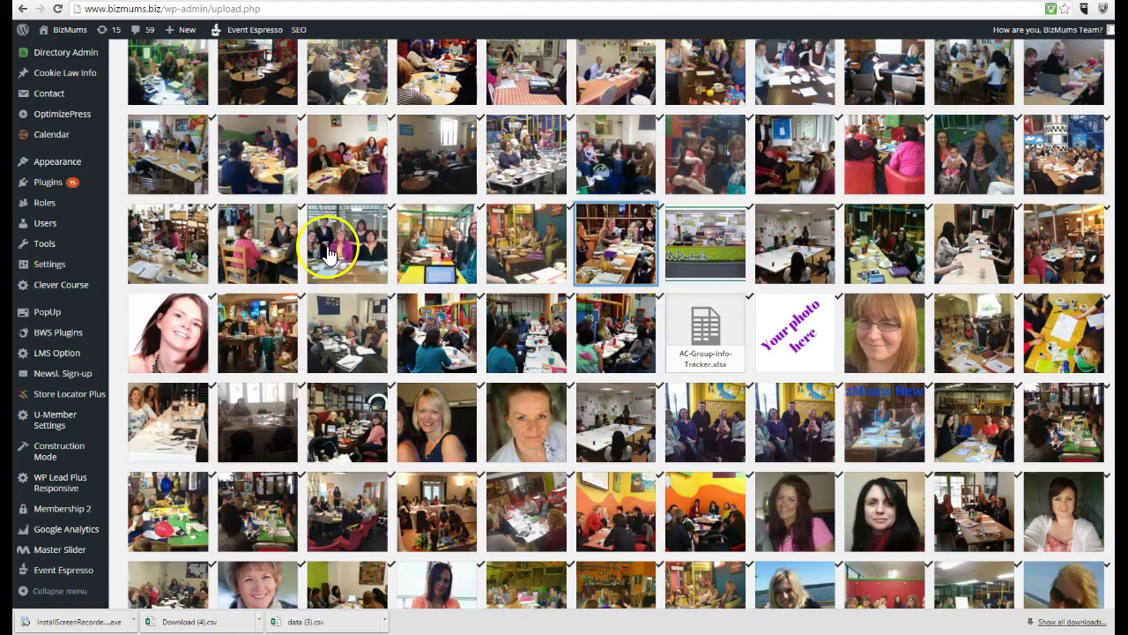
{"action": "left_click", "coordinate": [469, 258]}
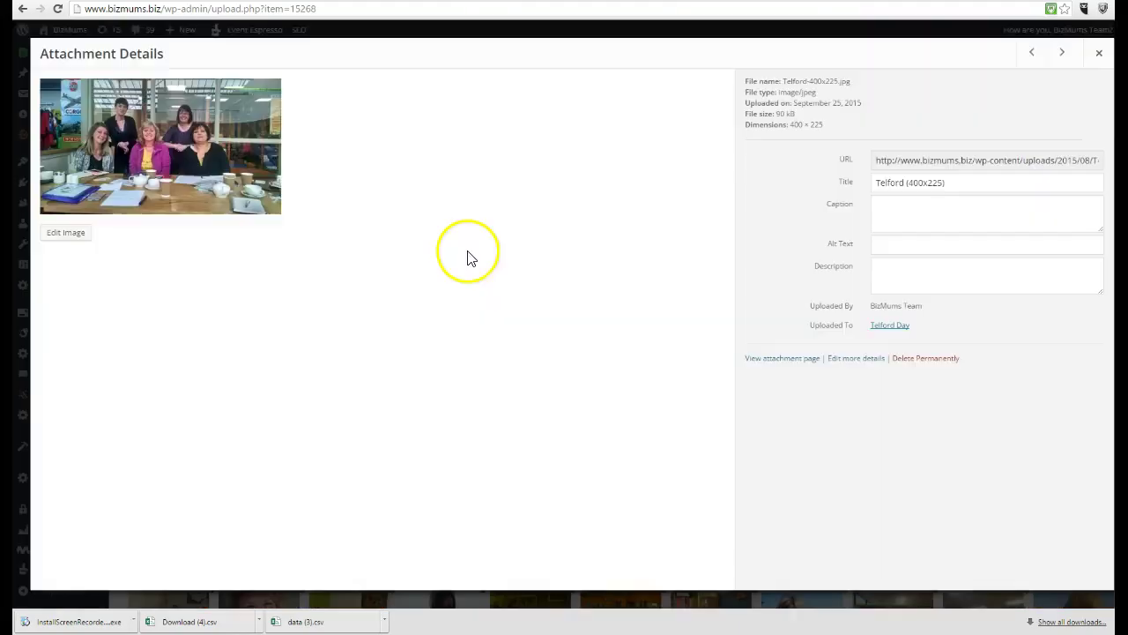
{"action": "left_click", "coordinate": [1099, 53]}
Step: Check the attachment details of further meetup photos, including those for Newport November, Swansea October and Llantrisant October
{"action": "left_click", "coordinate": [256, 339]}
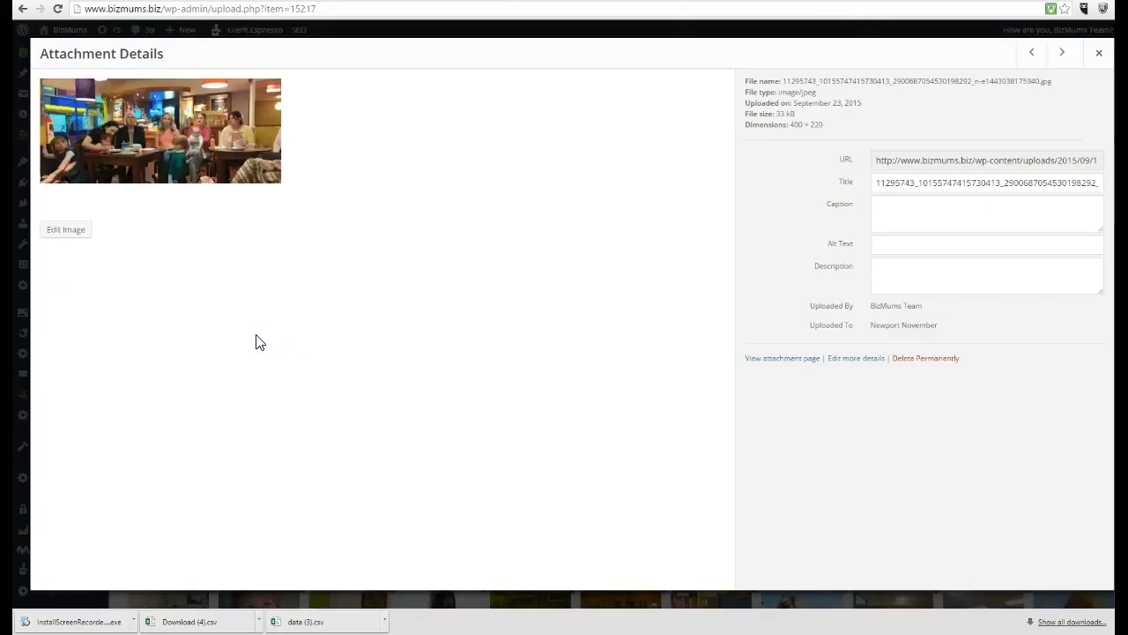
{"action": "left_click", "coordinate": [1105, 54]}
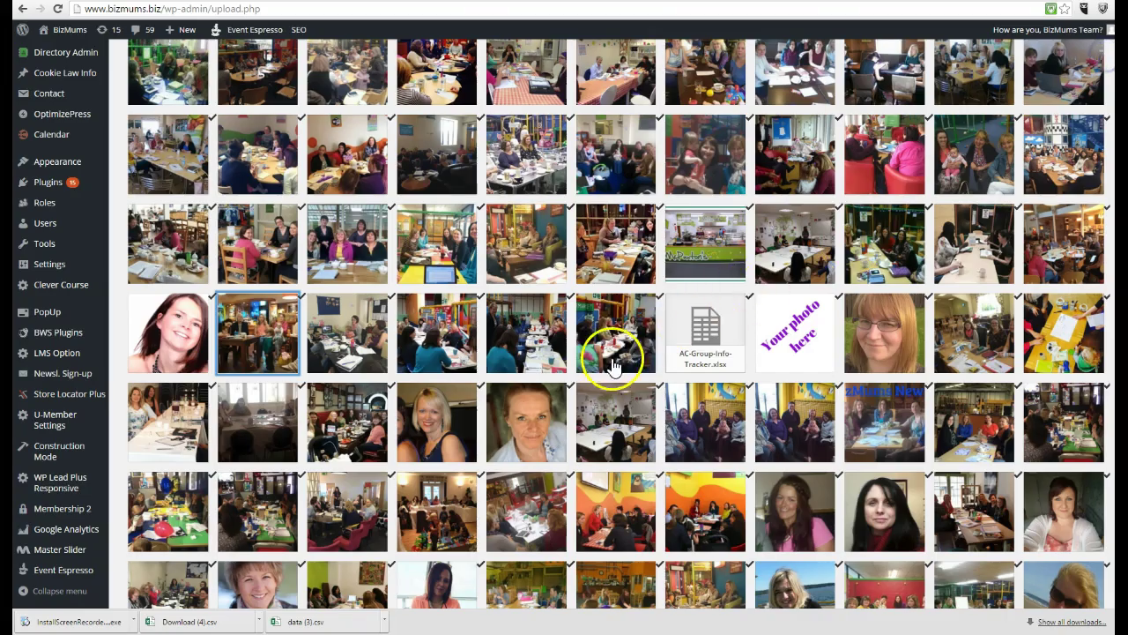
{"action": "left_click", "coordinate": [622, 338]}
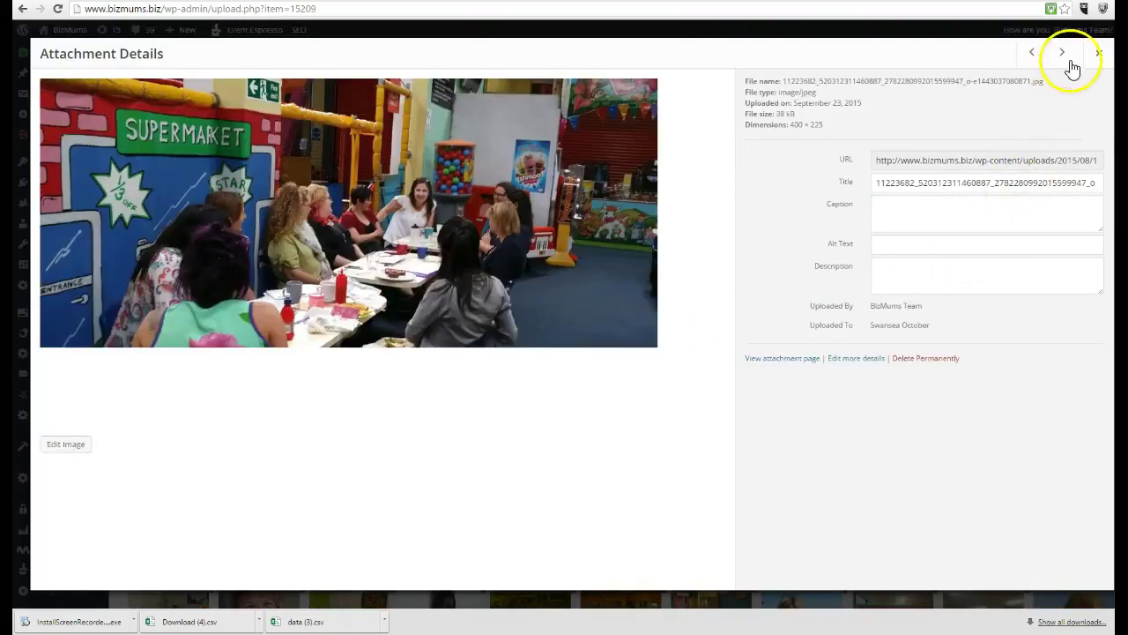
{"action": "left_click", "coordinate": [1100, 54]}
{"action": "left_click", "coordinate": [987, 342]}
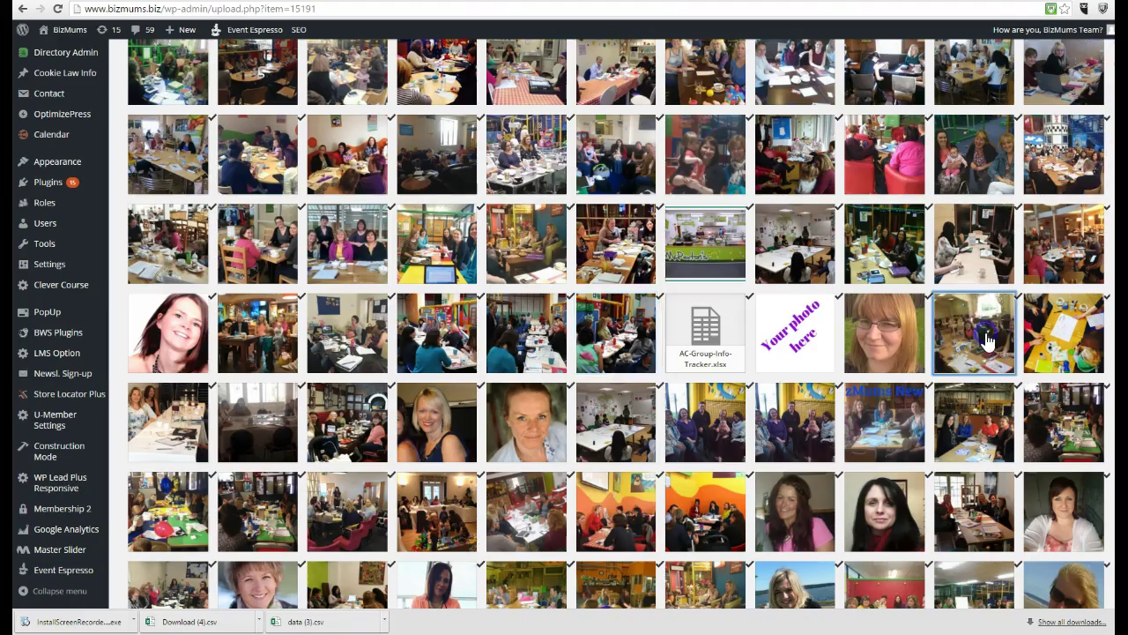
{"action": "left_click", "coordinate": [1099, 54]}
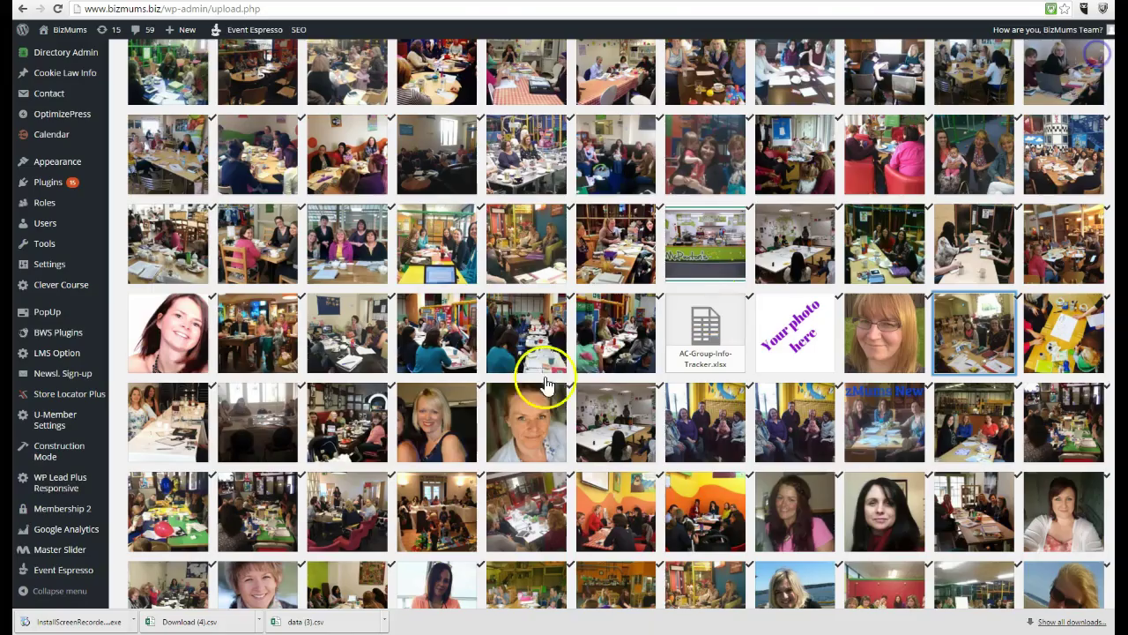
{"action": "left_click", "coordinate": [323, 432]}
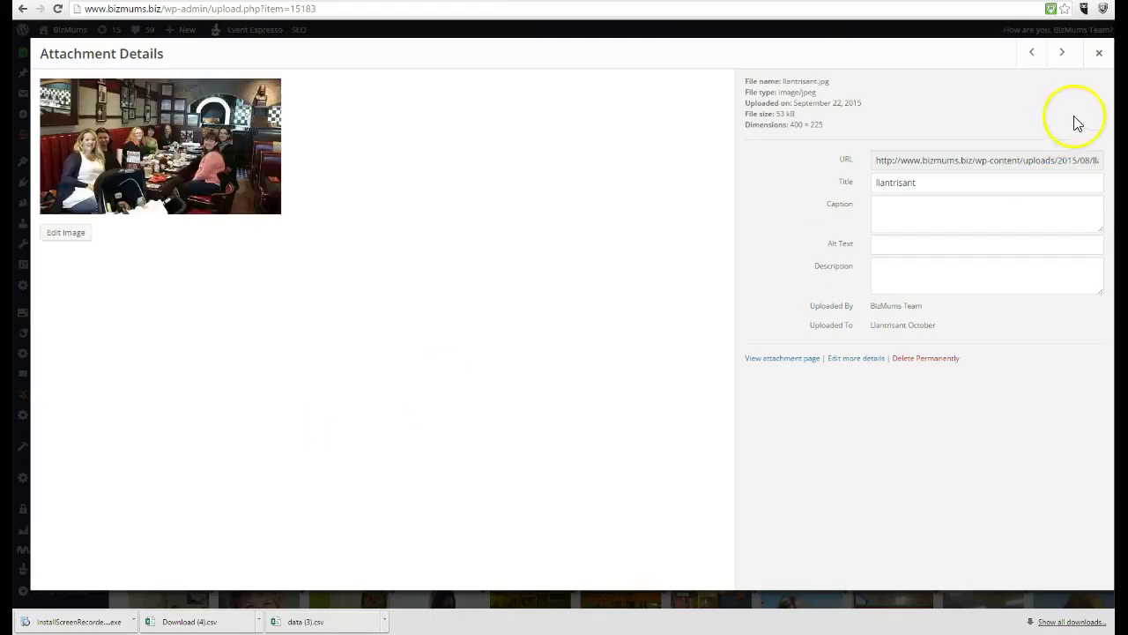
Step: Check the attachment details of more meetup photos, including those for Llantrisant December, Stafford (400x225) and Brombrough 2
{"action": "left_click", "coordinate": [1100, 55]}
{"action": "left_click", "coordinate": [180, 446]}
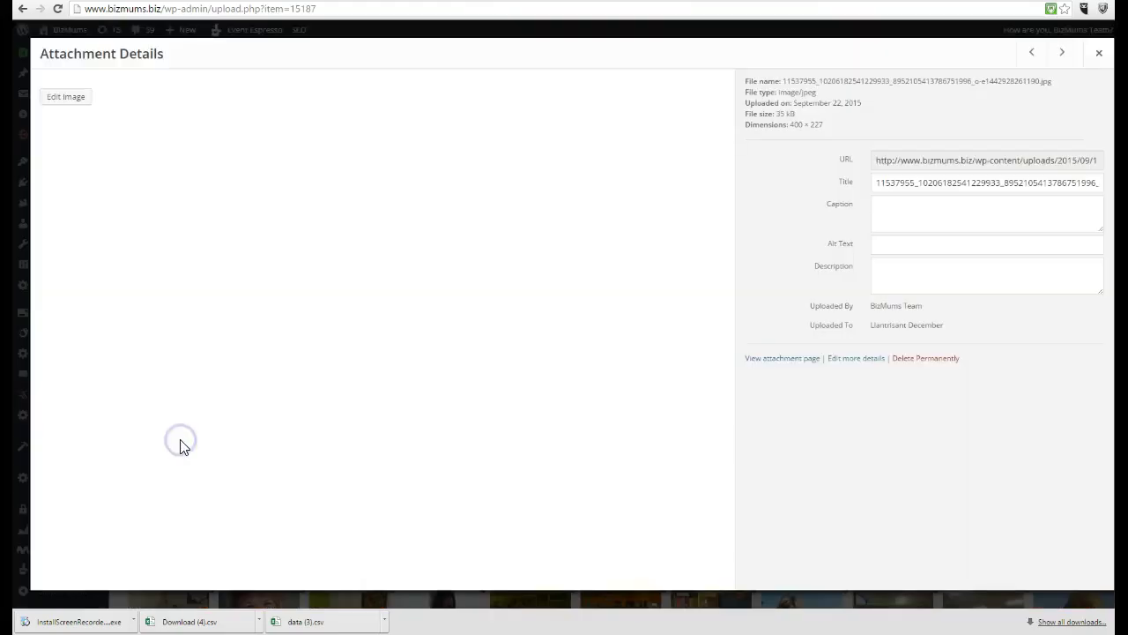
{"action": "left_click", "coordinate": [1099, 54]}
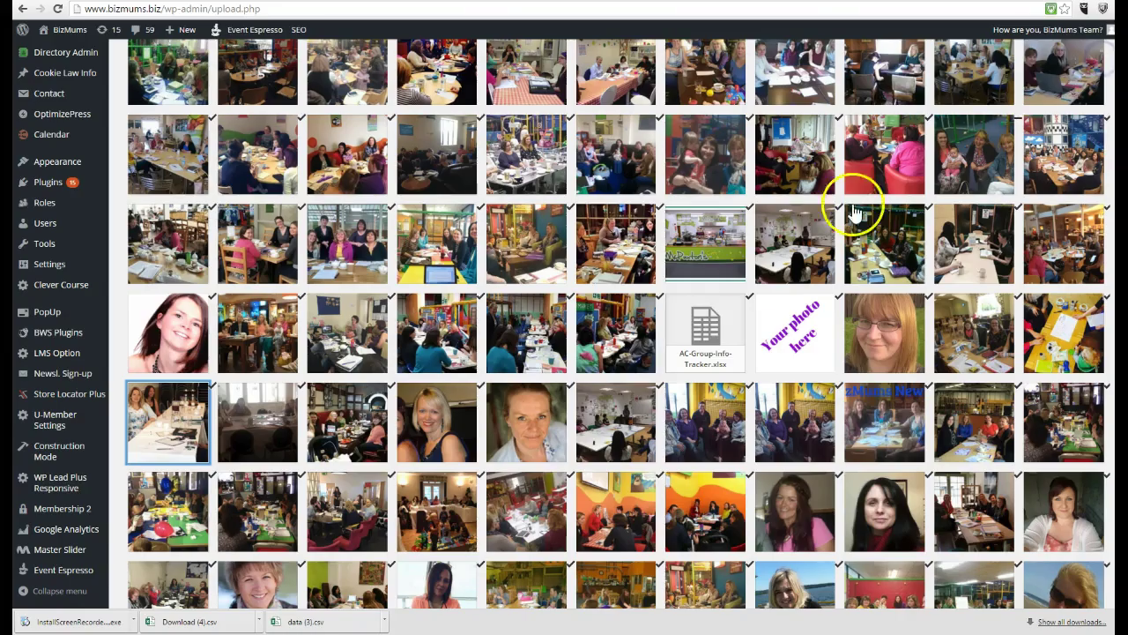
{"action": "left_click", "coordinate": [554, 494]}
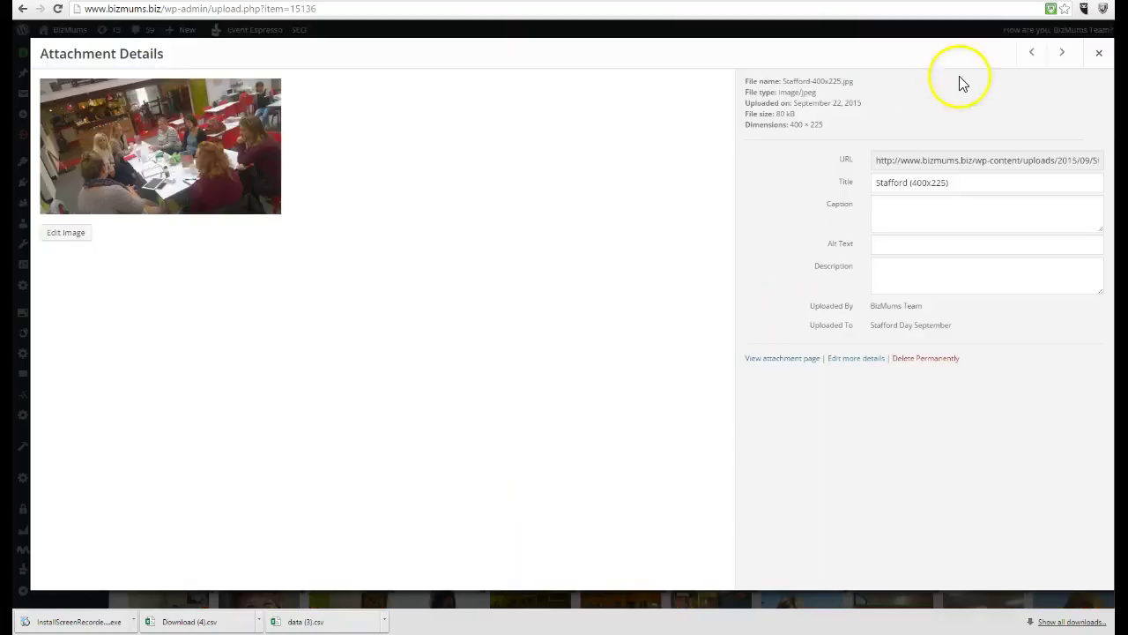
{"action": "key", "text": "Escape"}
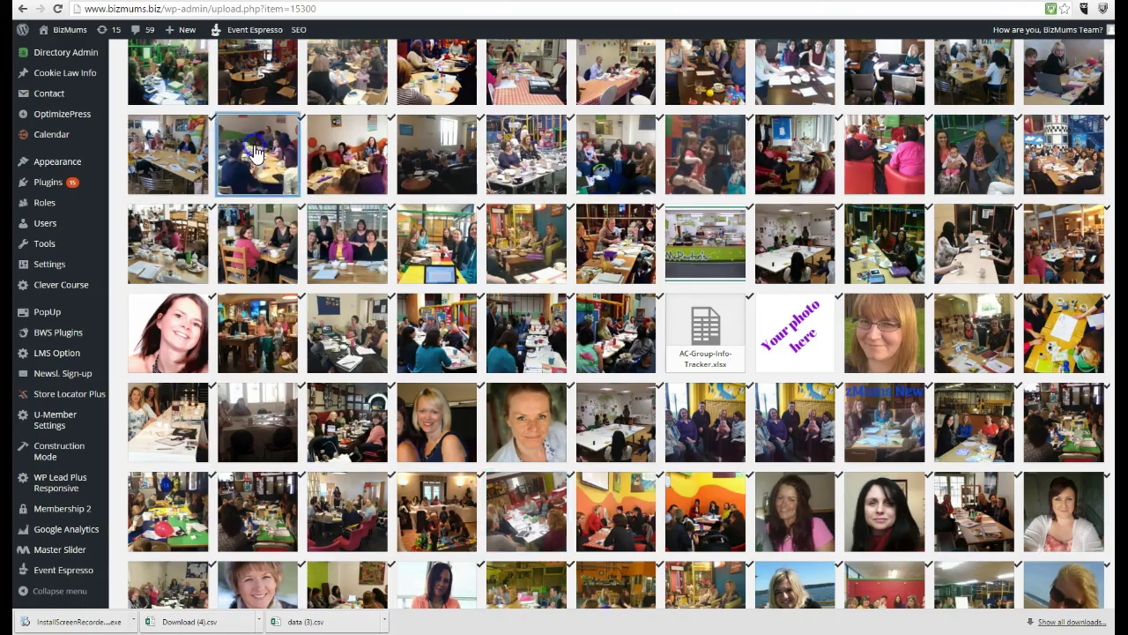
{"action": "left_click", "coordinate": [272, 154]}
{"action": "left_click", "coordinate": [1099, 54]}
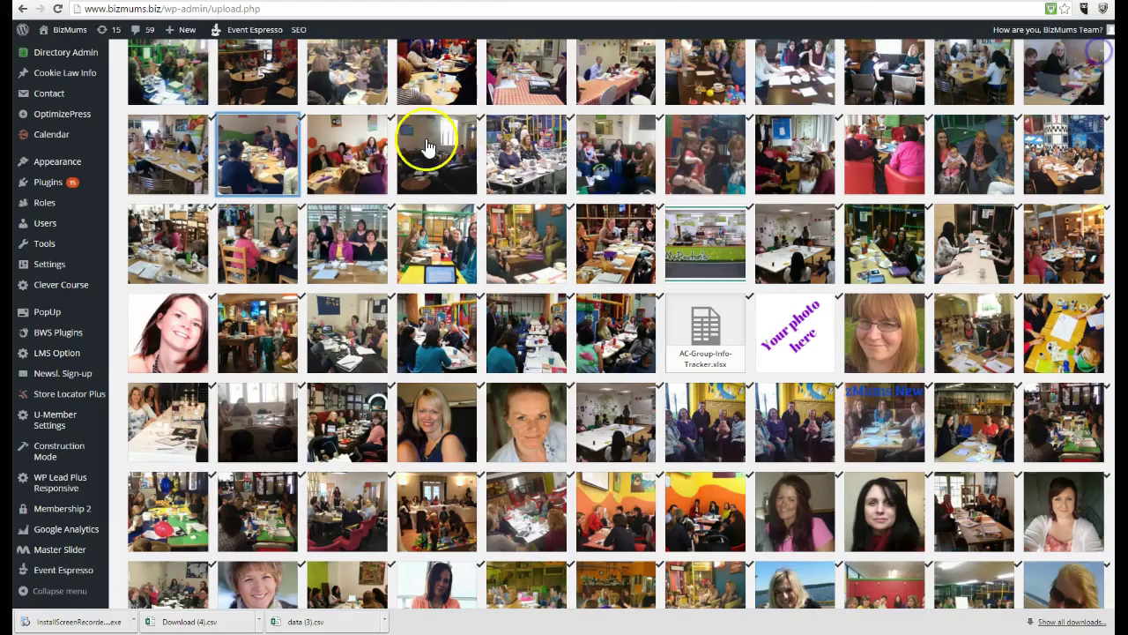
{"action": "left_click", "coordinate": [348, 137]}
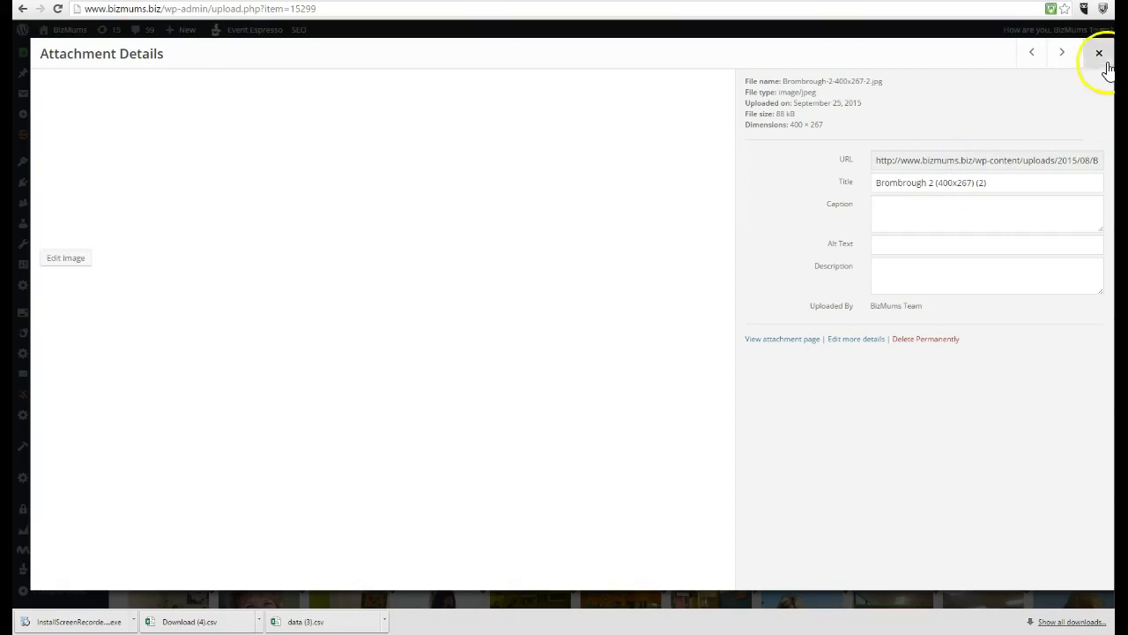
{"action": "key", "text": "Escape"}
Step: Check the pixel dimensions in the attachment details of the Queensferry, Shrews evening and Llandudno photos
{"action": "scroll", "coordinate": [468, 112], "scroll_direction": "up", "scroll_amount": 4}
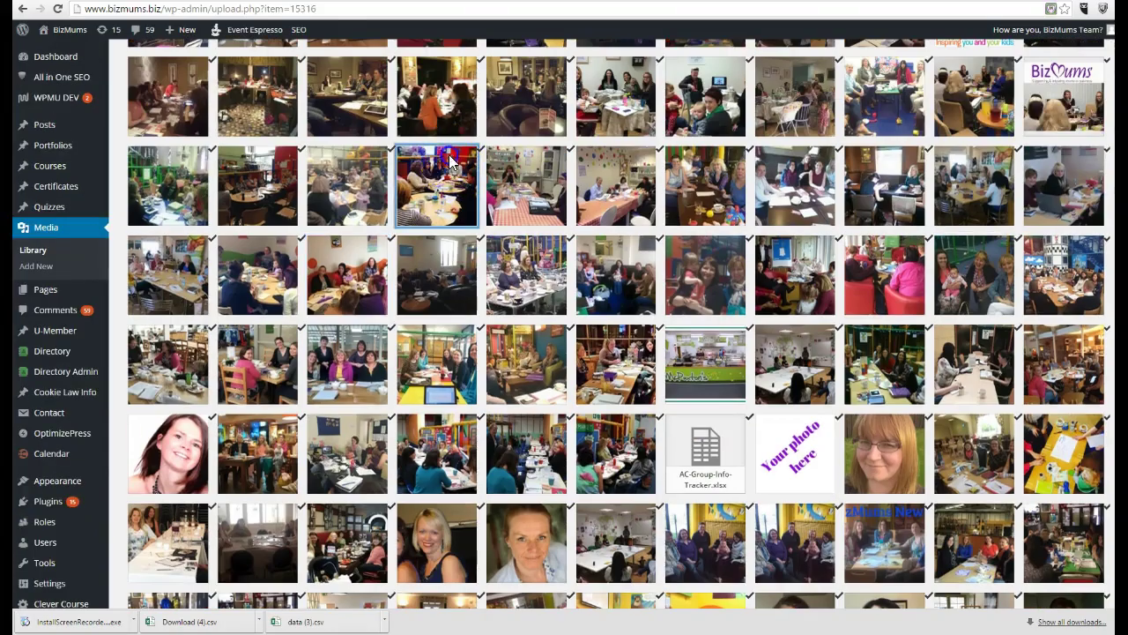
{"action": "left_click", "coordinate": [451, 161]}
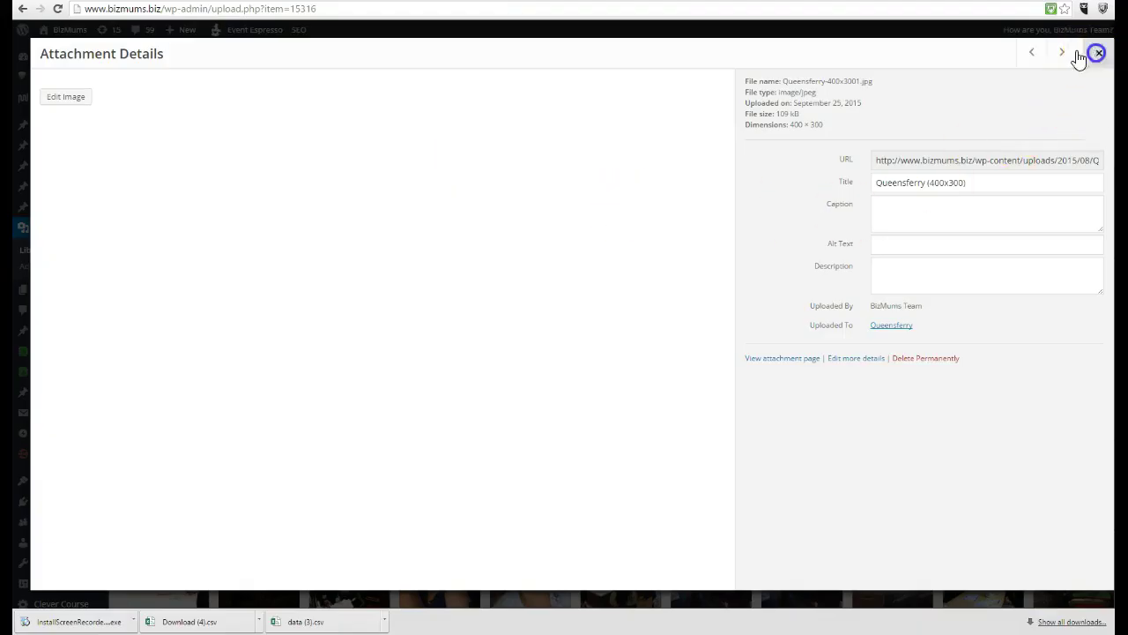
{"action": "left_click", "coordinate": [1097, 55]}
{"action": "left_click", "coordinate": [476, 102]}
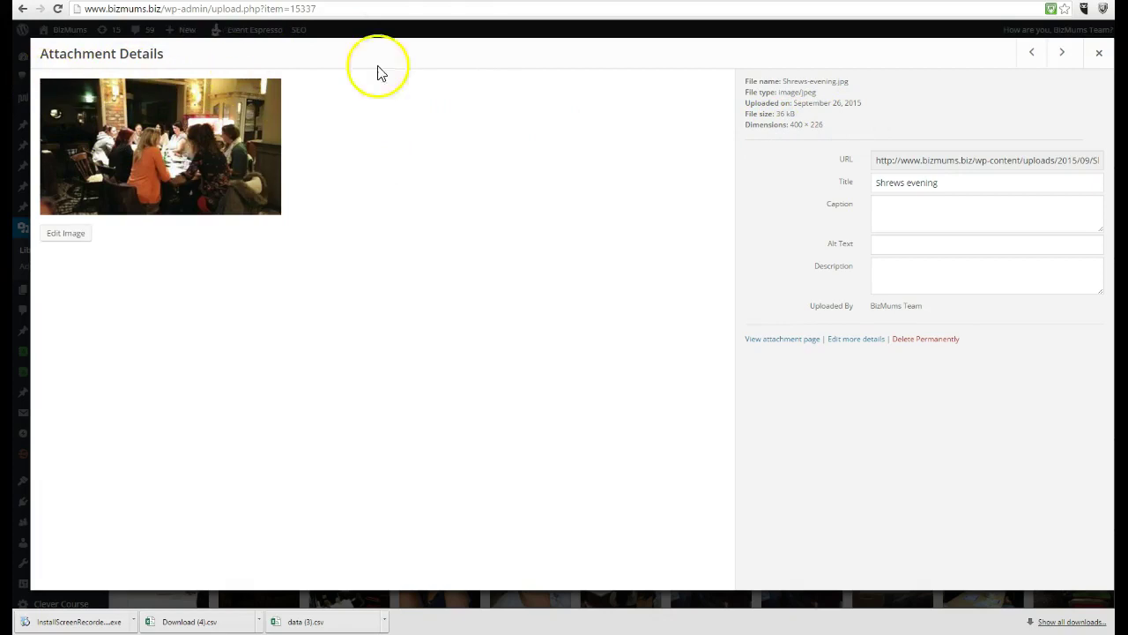
{"action": "left_click", "coordinate": [1102, 51]}
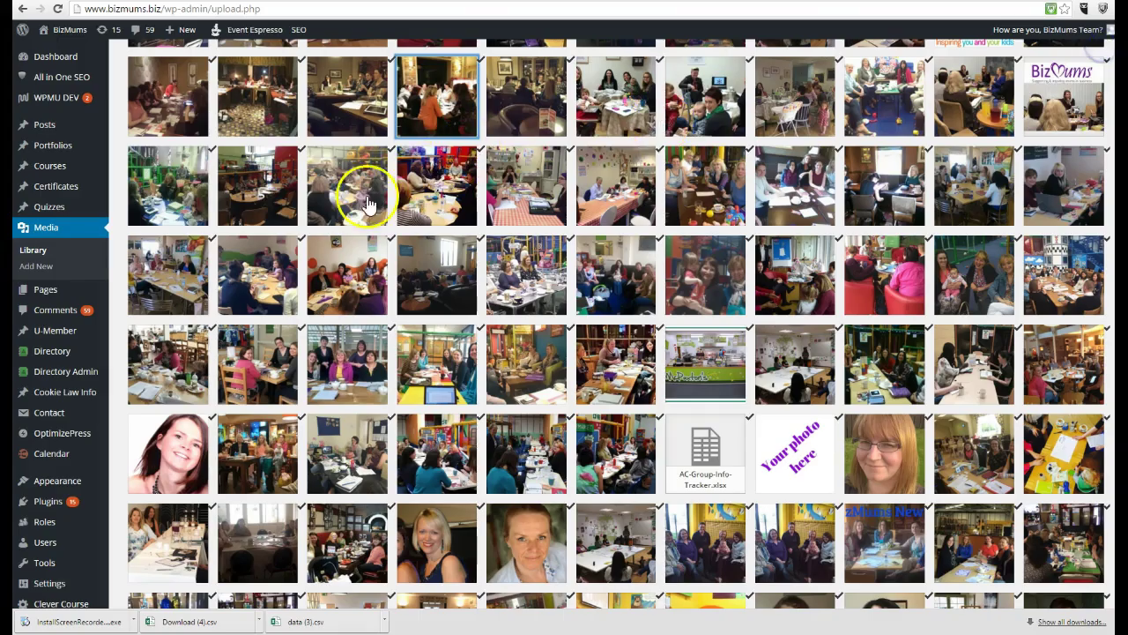
{"action": "left_click", "coordinate": [169, 176]}
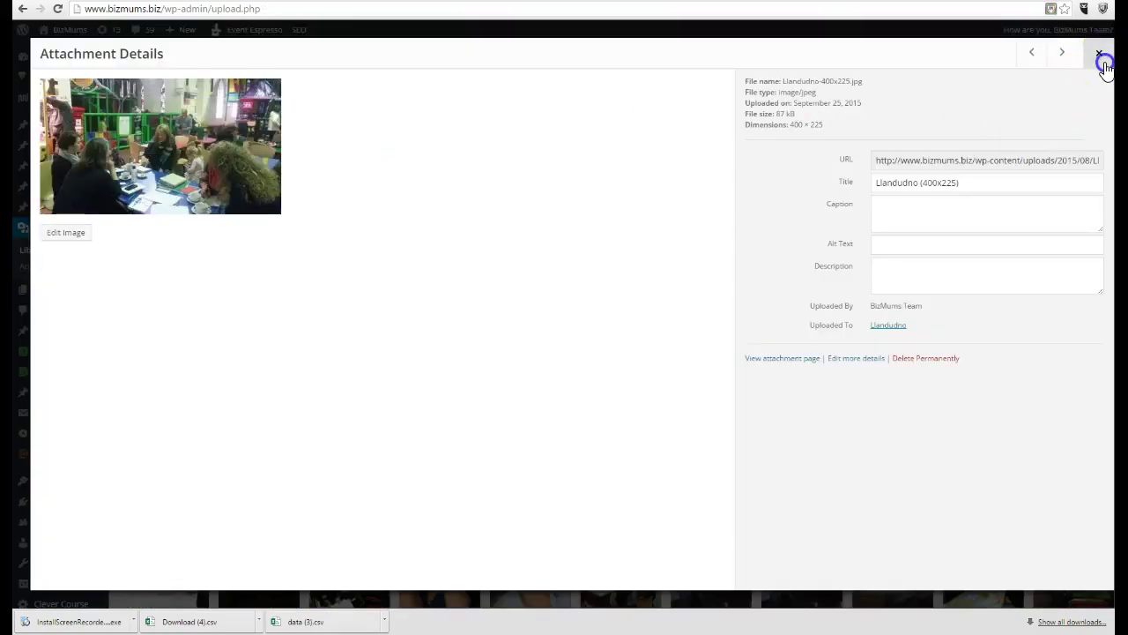
{"action": "left_click", "coordinate": [1099, 52]}
Step: Check the attachment details of the Holmes Chapel and Market Drayton 3 photos in the Media Library
{"action": "scroll", "coordinate": [608, 181], "scroll_direction": "up", "scroll_amount": 2}
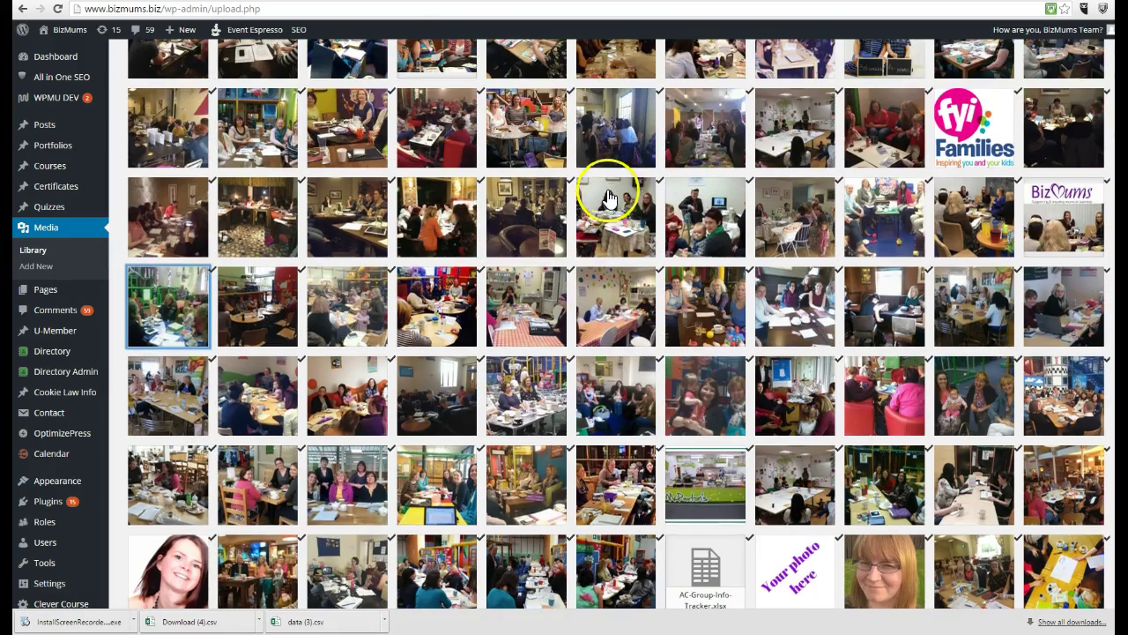
{"action": "left_click", "coordinate": [563, 146]}
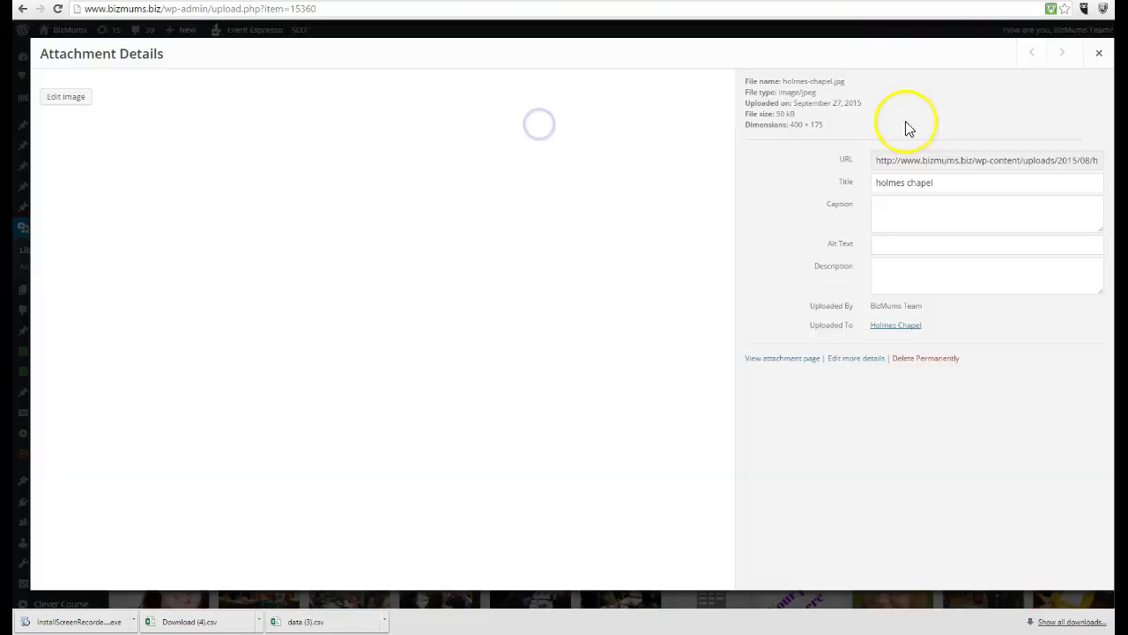
{"action": "left_click", "coordinate": [1105, 55]}
{"action": "left_click", "coordinate": [256, 130]}
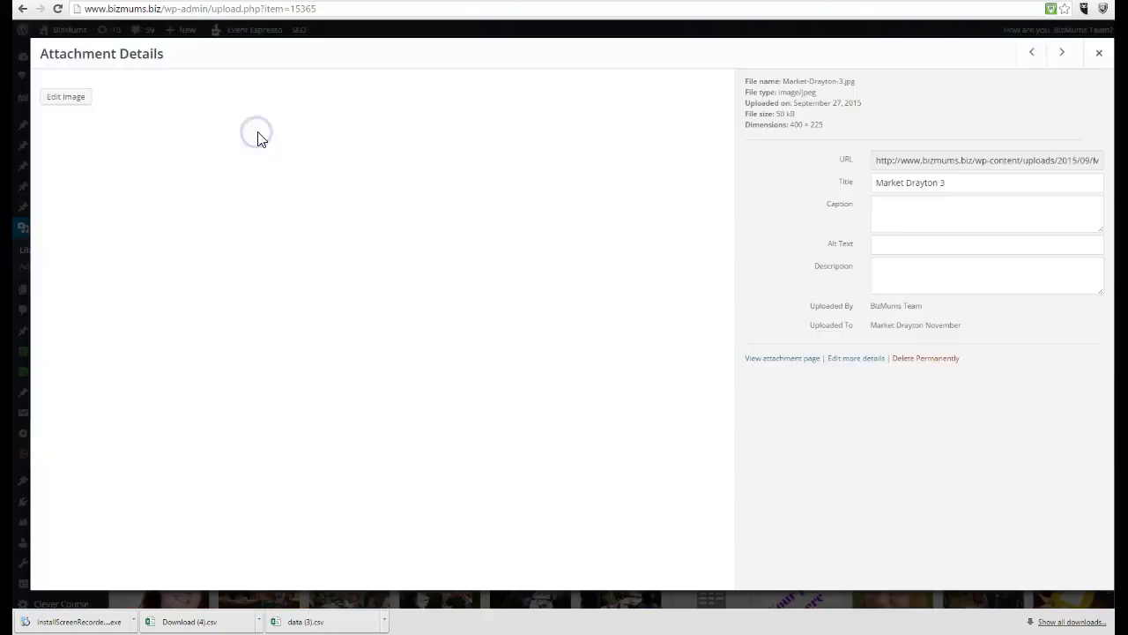
{"action": "left_click", "coordinate": [1100, 55]}
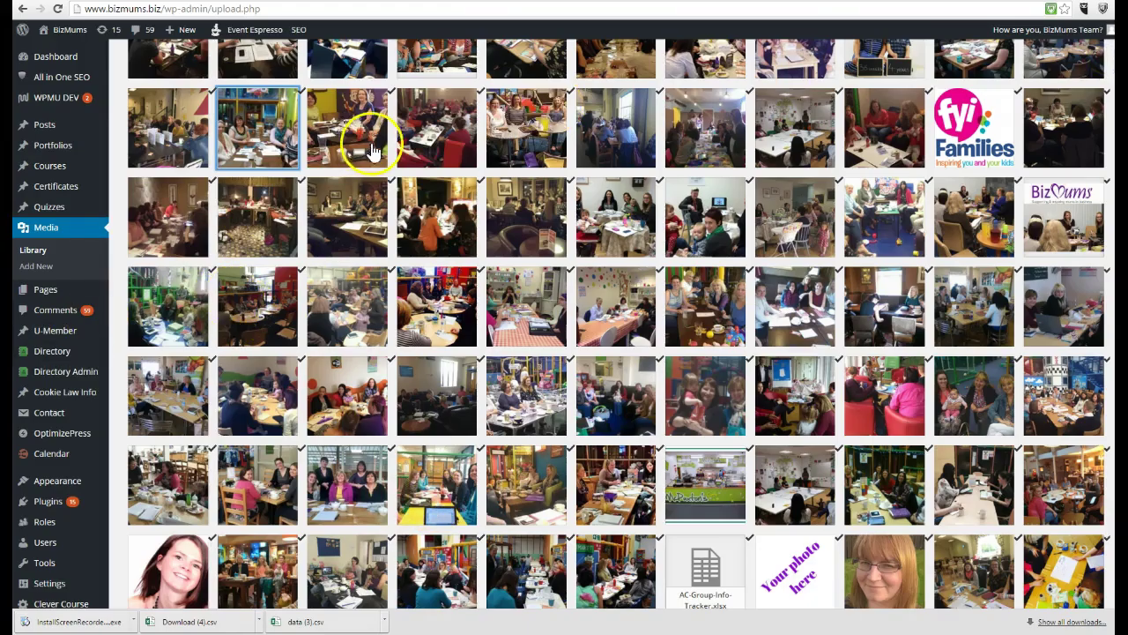
{"action": "scroll", "coordinate": [352, 344], "scroll_direction": "down", "scroll_amount": 2}
{"action": "scroll", "coordinate": [491, 428], "scroll_direction": "up", "scroll_amount": 2}
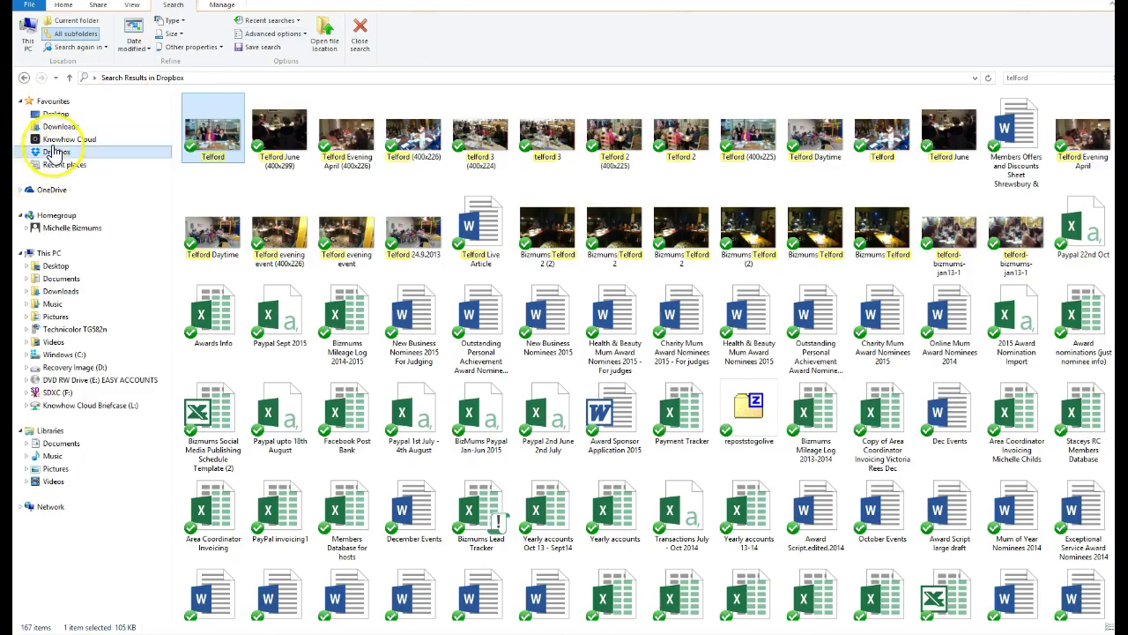
Step: Switch to File Explorer, search Dropbox for "stafford" and open the original Stafford photo in Paint
{"action": "left_click", "coordinate": [1038, 77]}
{"action": "type", "text": "stafford"}
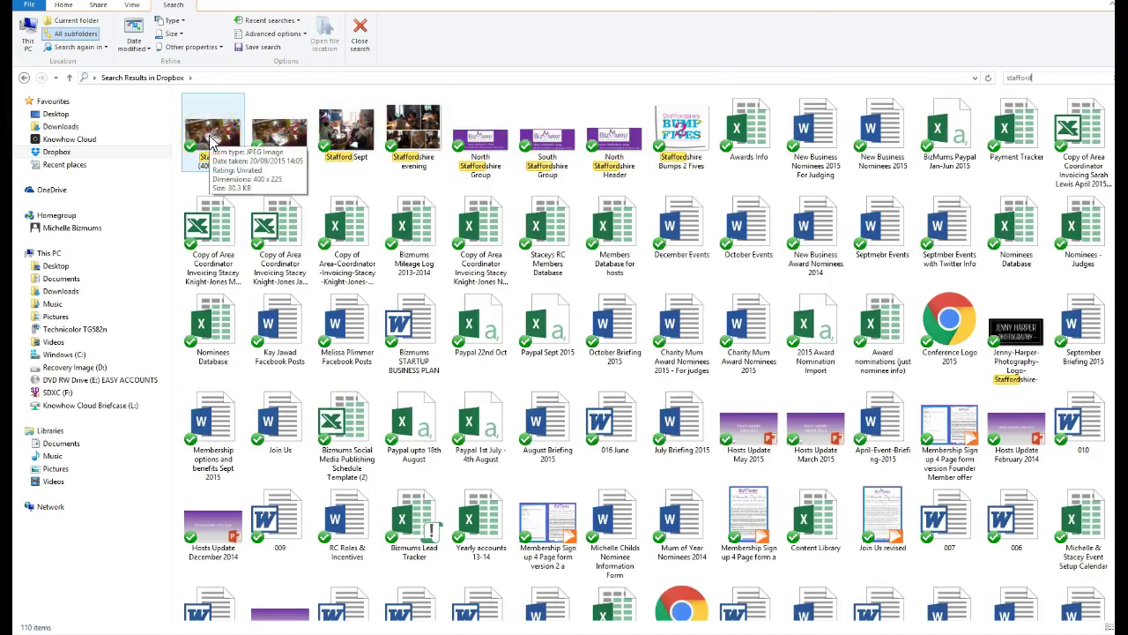
{"action": "left_click", "coordinate": [206, 167]}
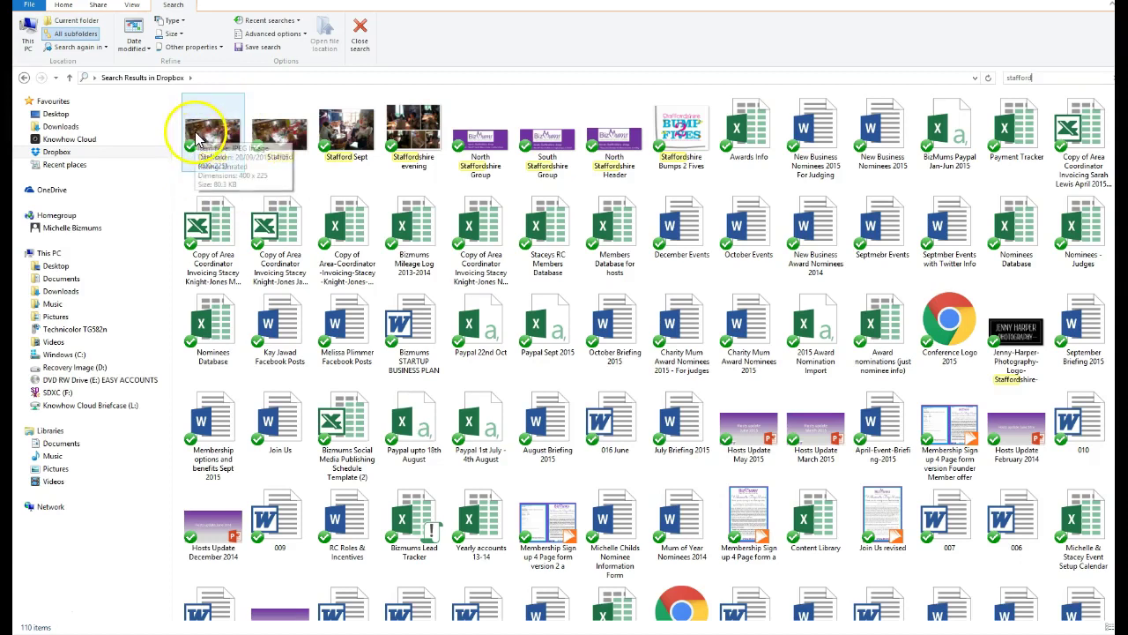
{"action": "right_click", "coordinate": [275, 139]}
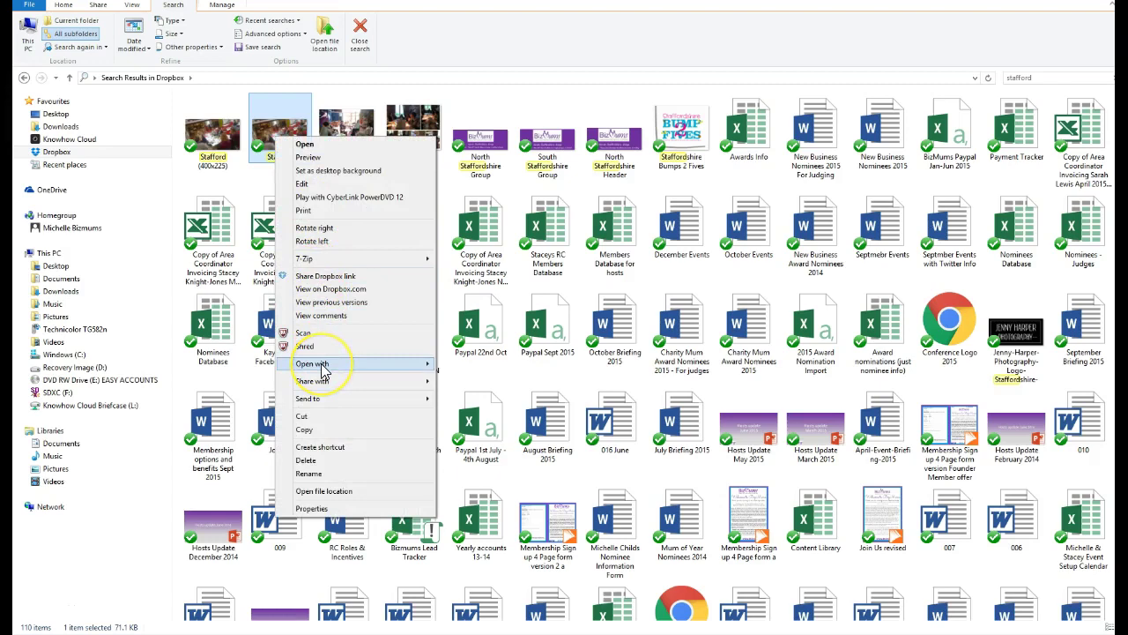
{"action": "mouse_move", "coordinate": [322, 370]}
{"action": "left_click", "coordinate": [476, 408]}
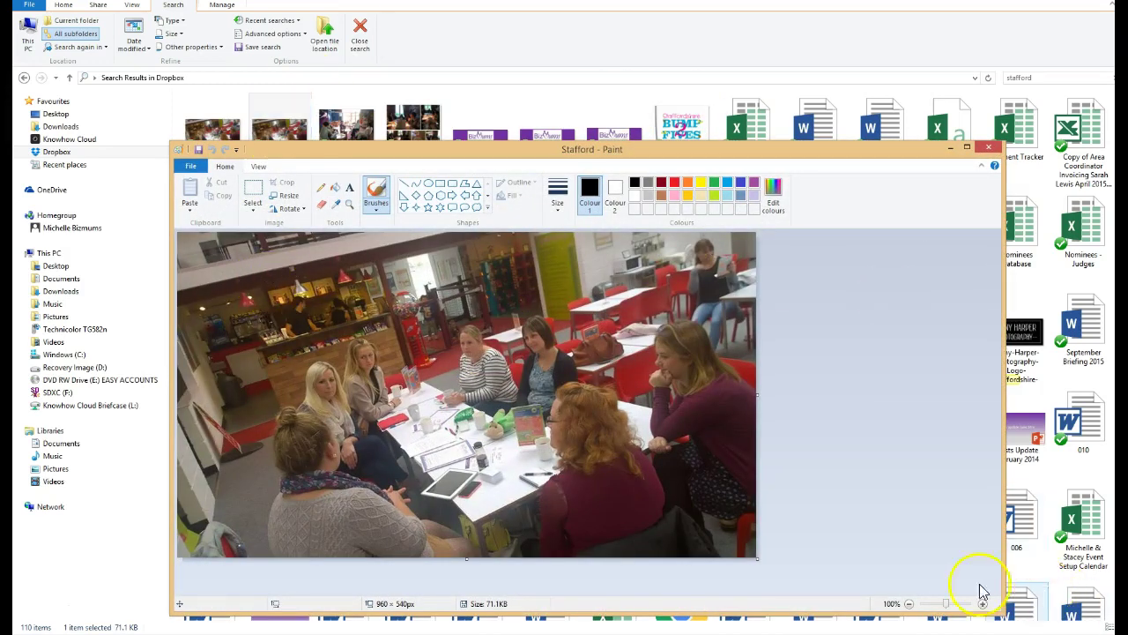
Step: Resize the Stafford photo to 350 pixels high with the aspect ratio maintained, and save it as the JPEG "Stafford Featured image"
{"action": "left_click", "coordinate": [291, 205]}
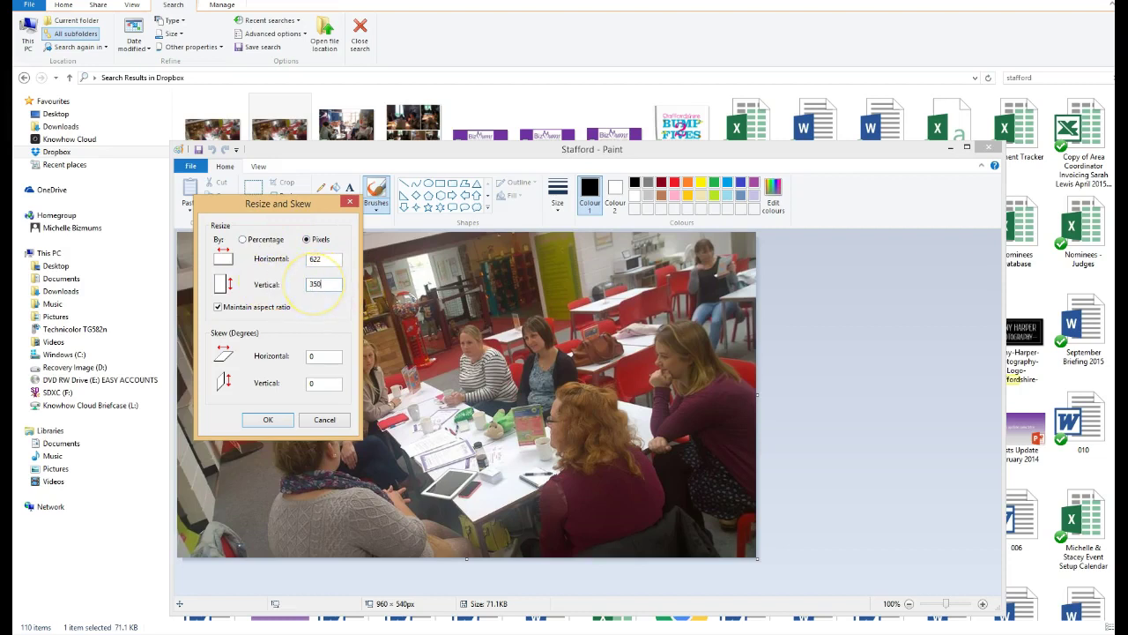
{"action": "left_click", "coordinate": [281, 420]}
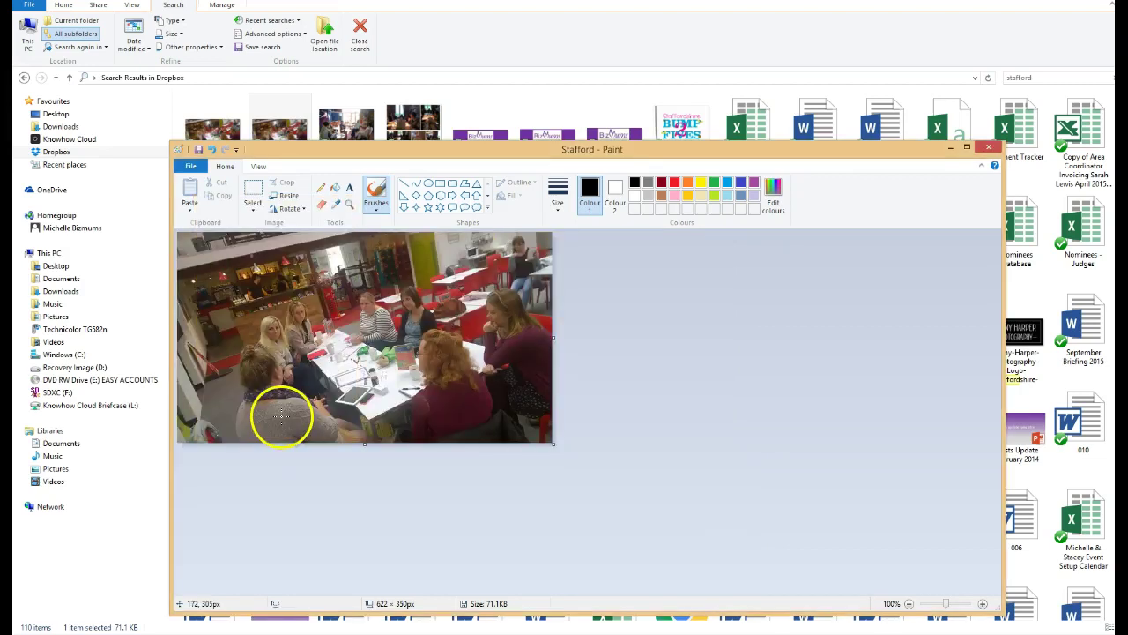
{"action": "left_click", "coordinate": [191, 165]}
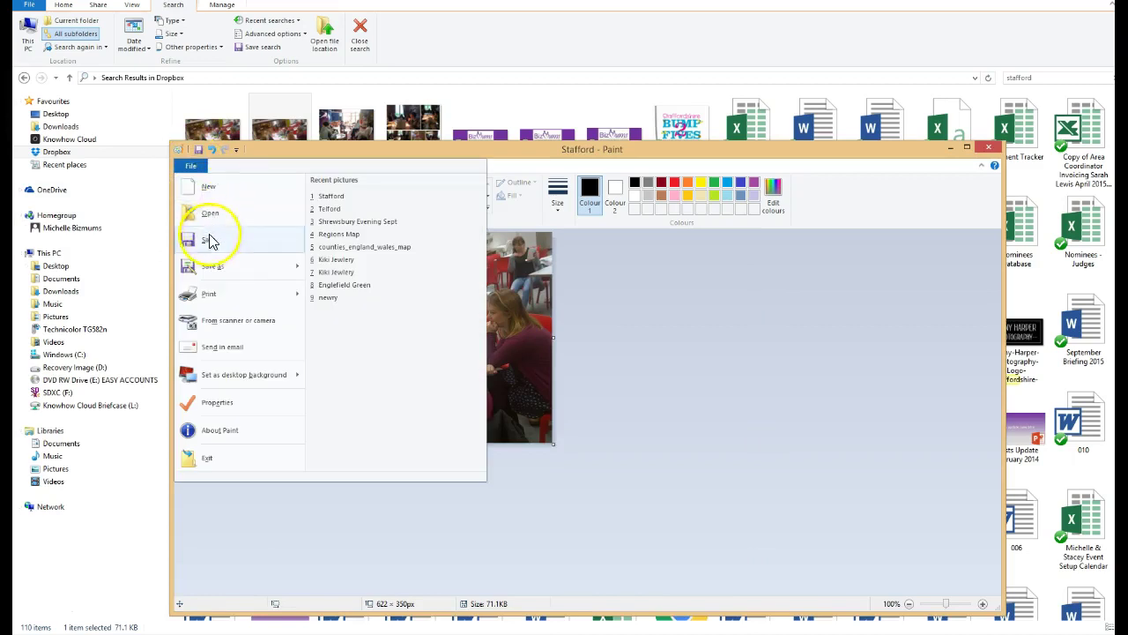
{"action": "mouse_move", "coordinate": [212, 265]}
{"action": "left_click", "coordinate": [379, 236]}
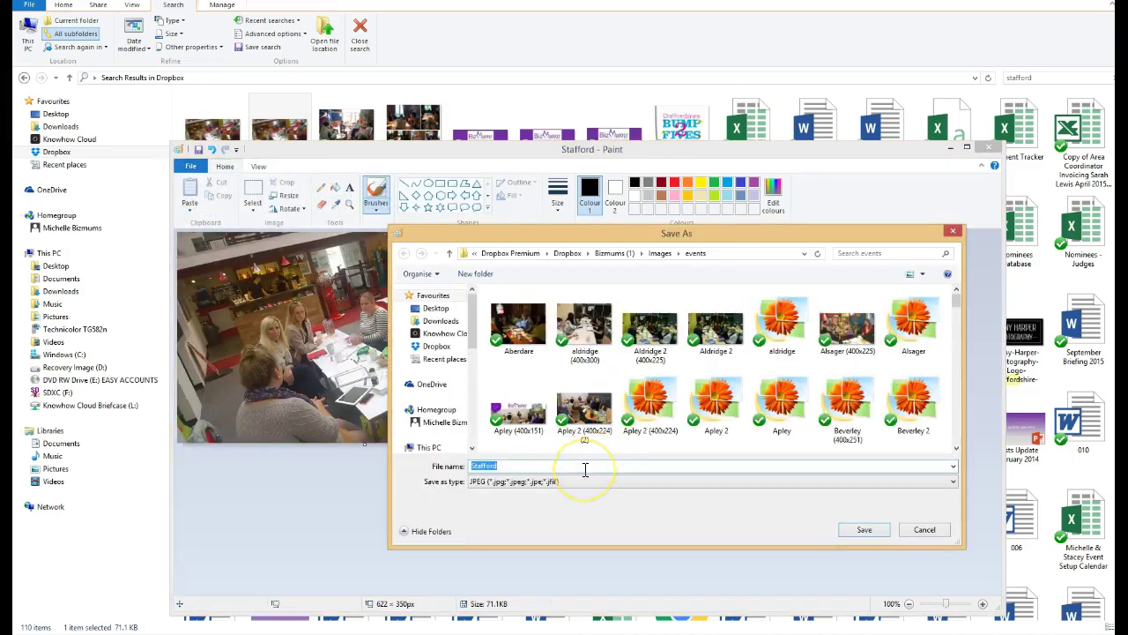
{"action": "type", "text": "Featured"}
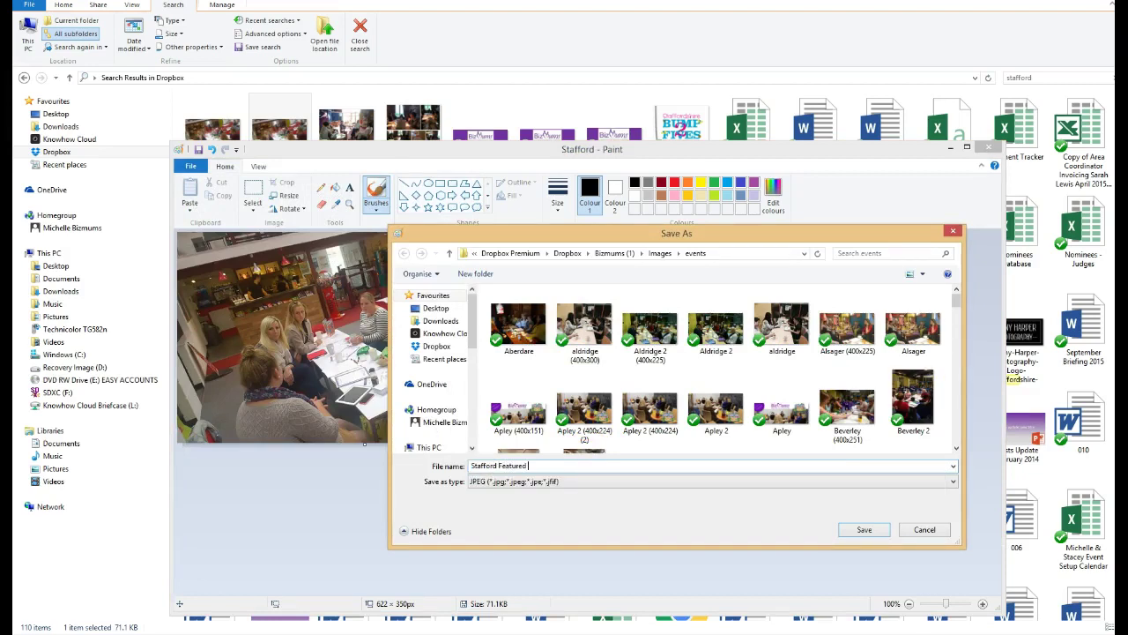
{"action": "key", "text": "Return"}
{"action": "left_click", "coordinate": [717, 344]}
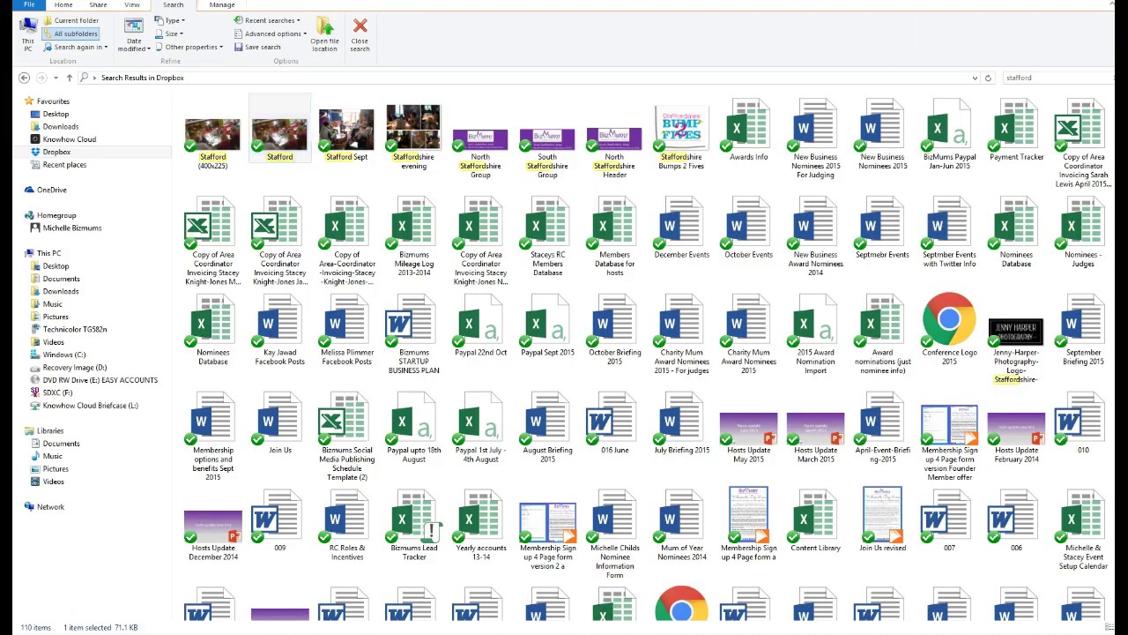
Step: Return to the Stafford page editor in the browser and remove its existing featured image
{"action": "key", "text": "alt+Tab"}
{"action": "left_click", "coordinate": [988, 147]}
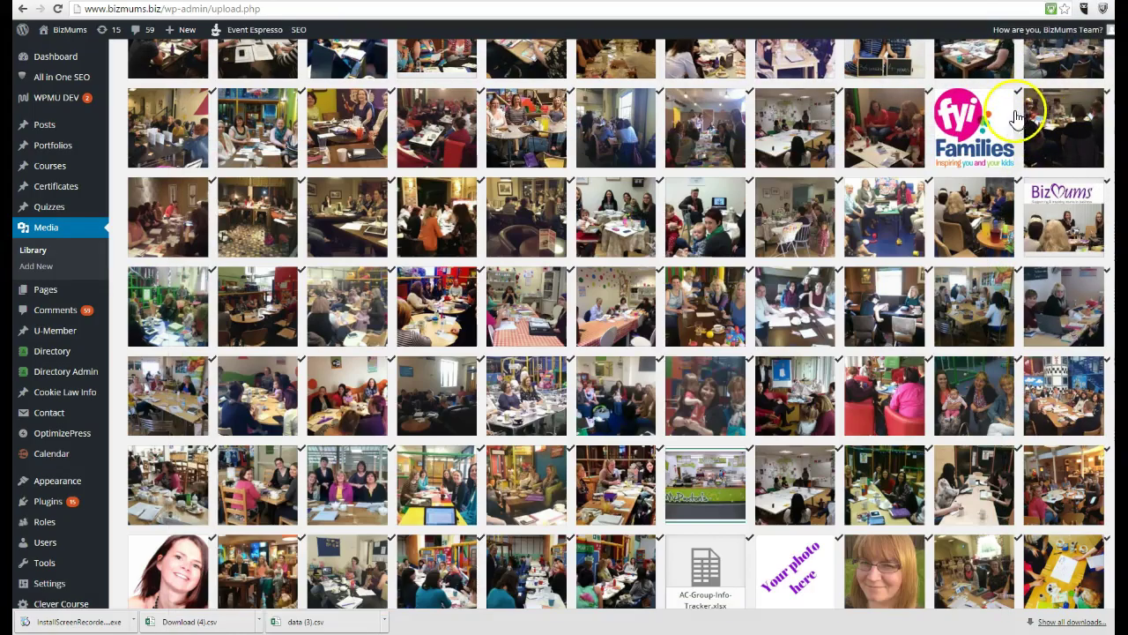
{"action": "mouse_move", "coordinate": [101, 77]}
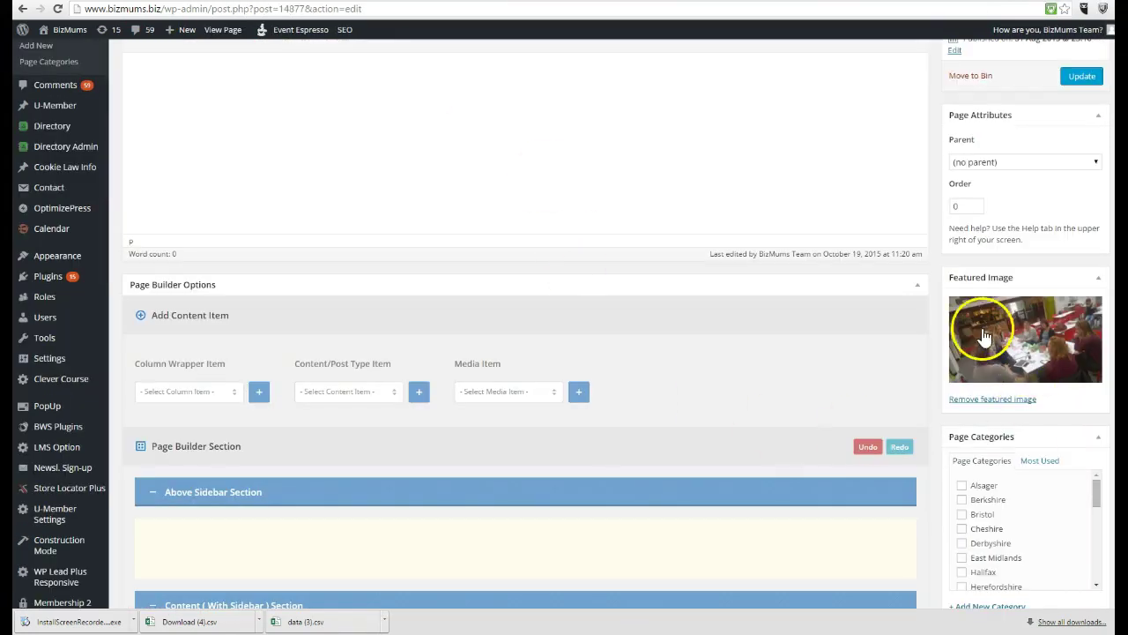
{"action": "left_click", "coordinate": [991, 399]}
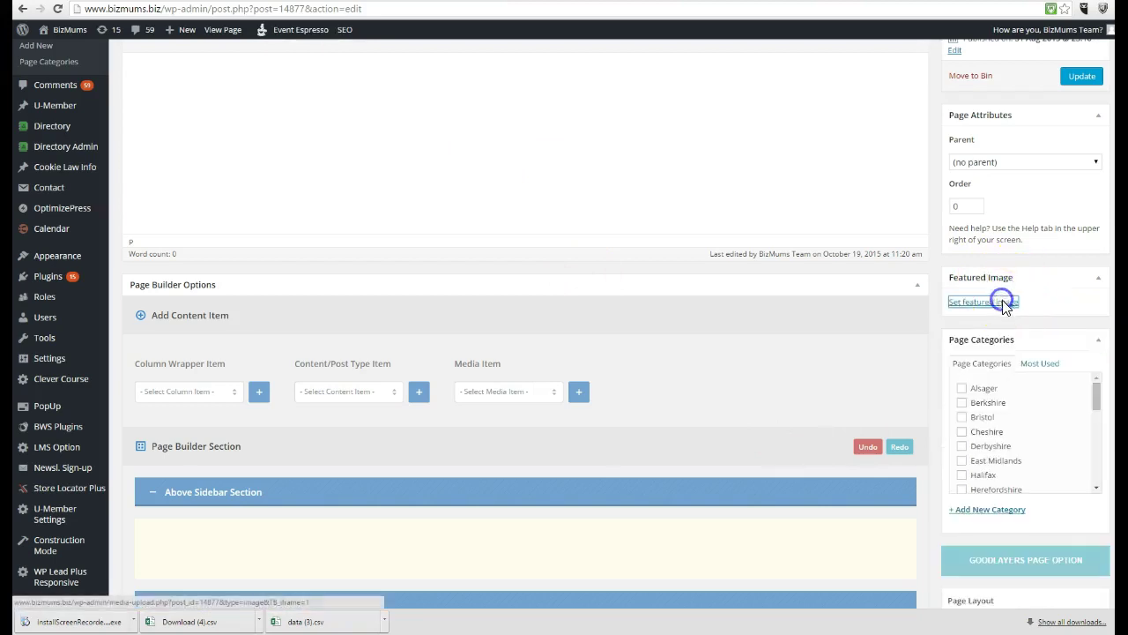
Step: Upload "Stafford Featured image.jpg" from the Dropbox files and set it as the Stafford page's featured image
{"action": "left_click", "coordinate": [996, 302]}
{"action": "left_click", "coordinate": [65, 84]}
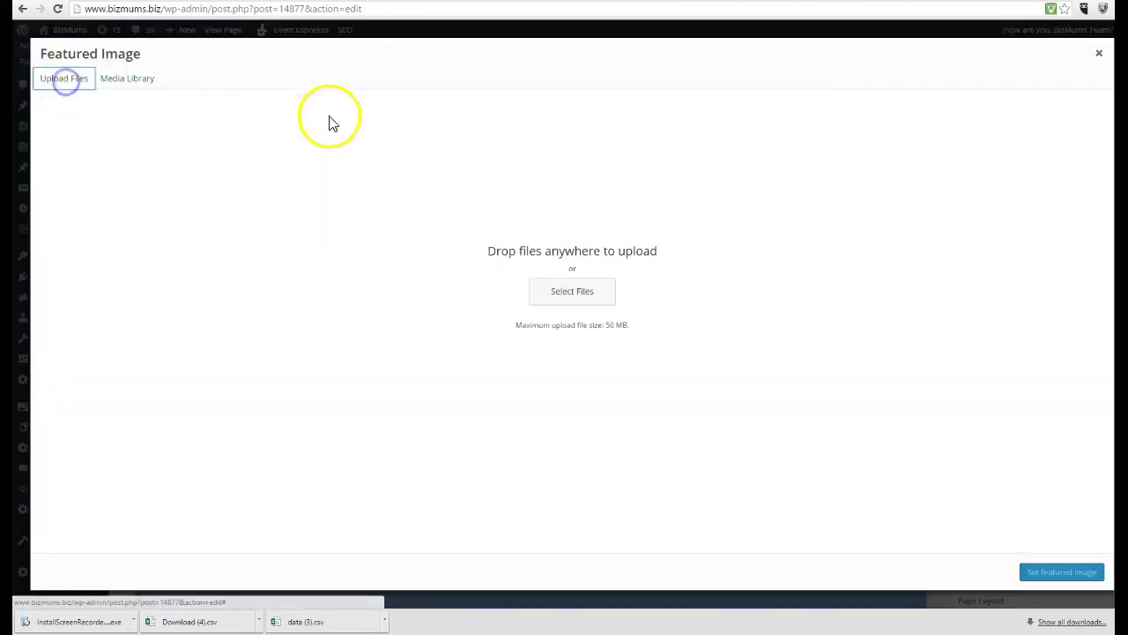
{"action": "left_click", "coordinate": [588, 292]}
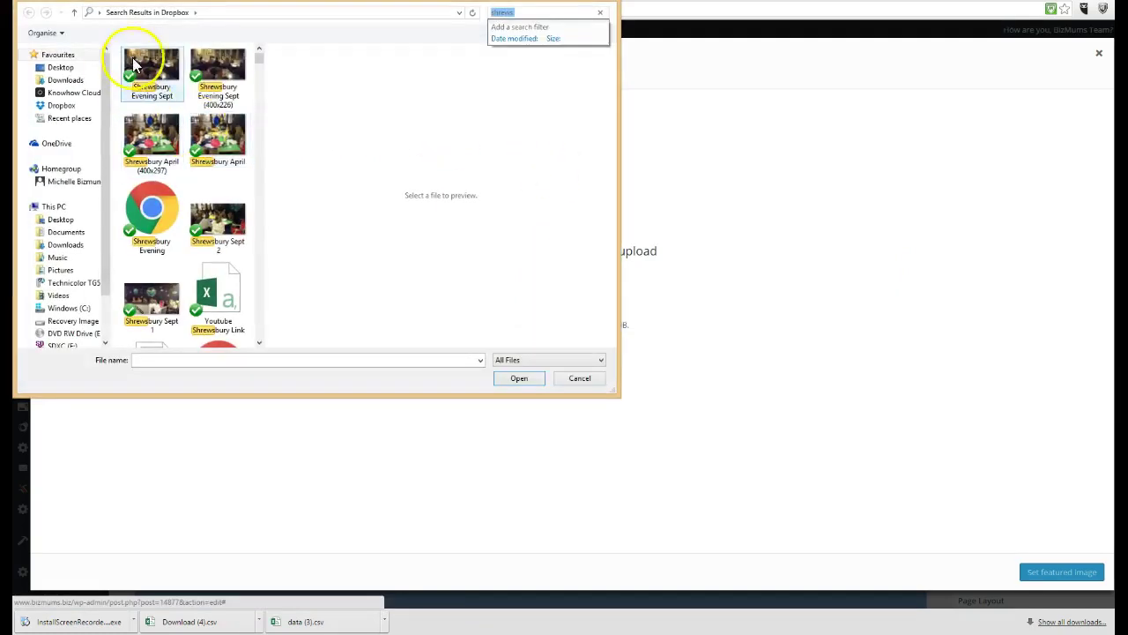
{"action": "type", "text": "ta"}
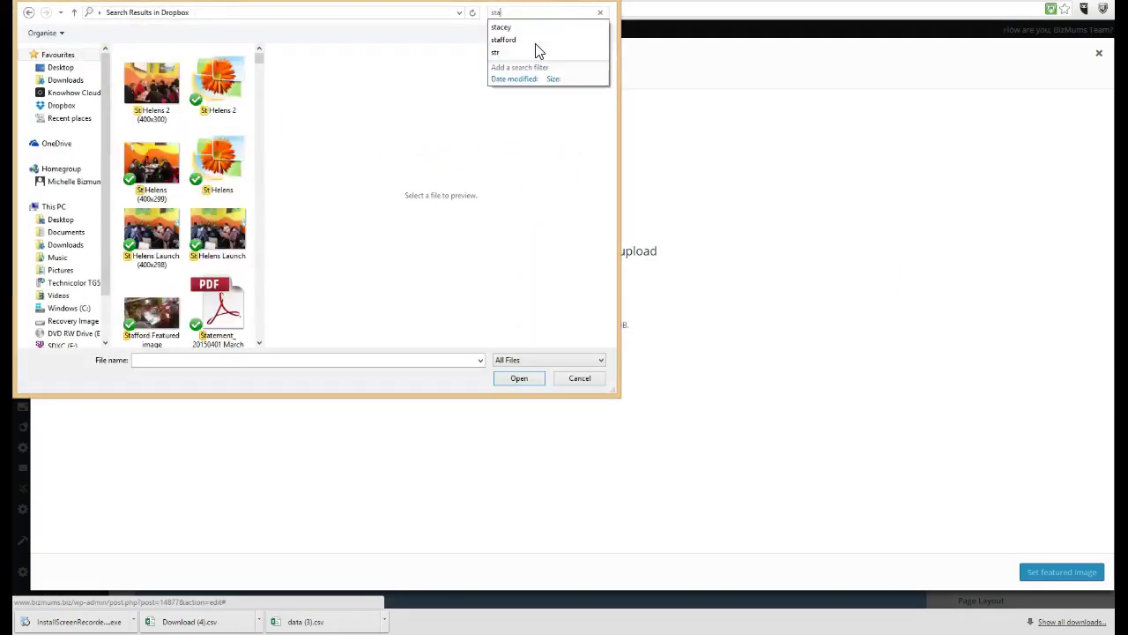
{"action": "double_click", "coordinate": [152, 93]}
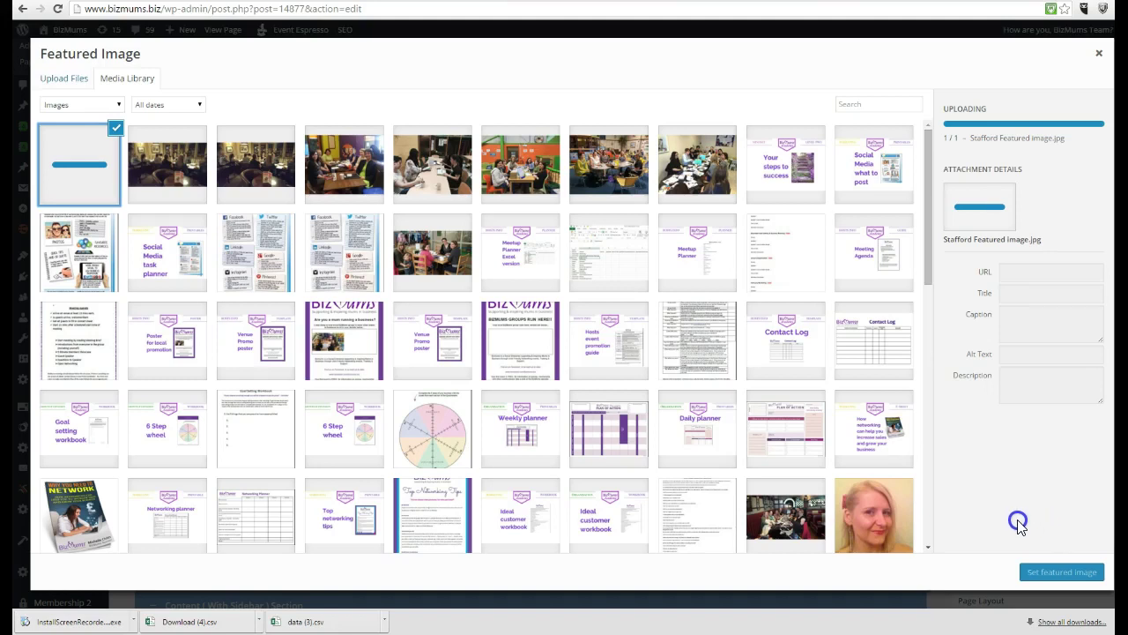
{"action": "left_click", "coordinate": [1046, 583]}
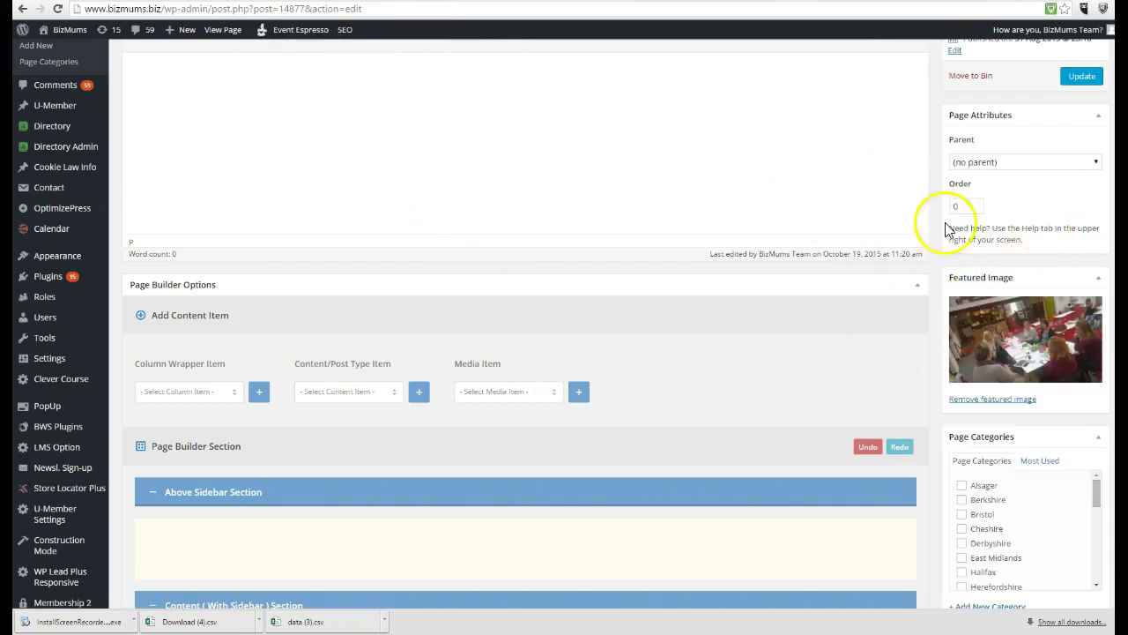
Step: Switch to File Explorer, open the original Stafford photo in Paint, check its pixel dimensions without resizing, and close it
{"action": "scroll", "coordinate": [945, 230], "scroll_direction": "down", "scroll_amount": 5}
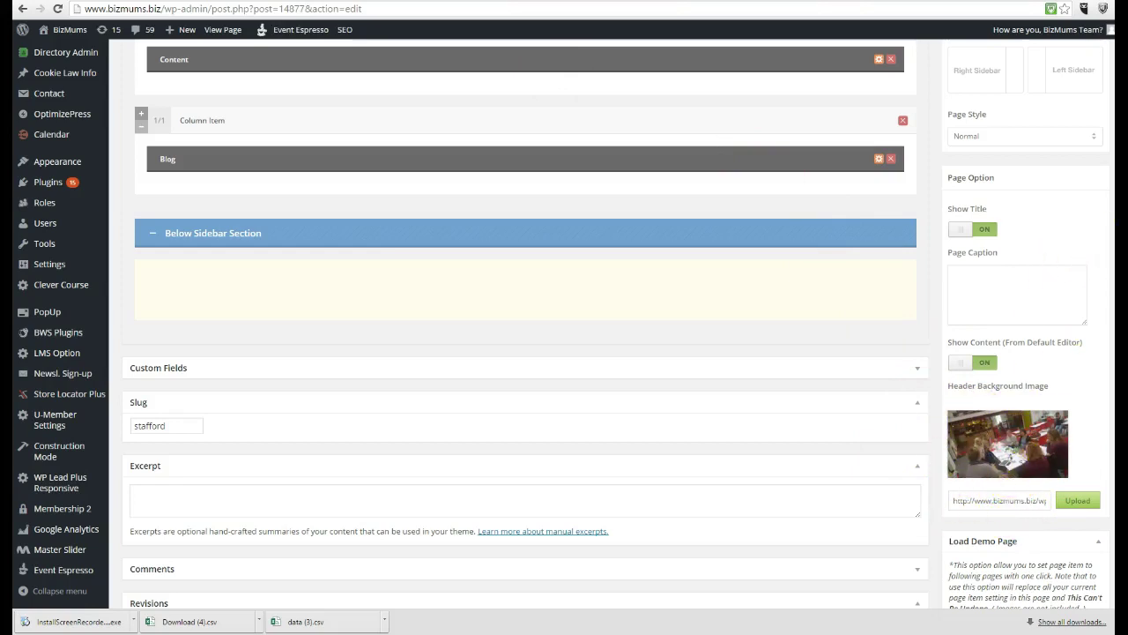
{"action": "key", "text": "alt+Tab"}
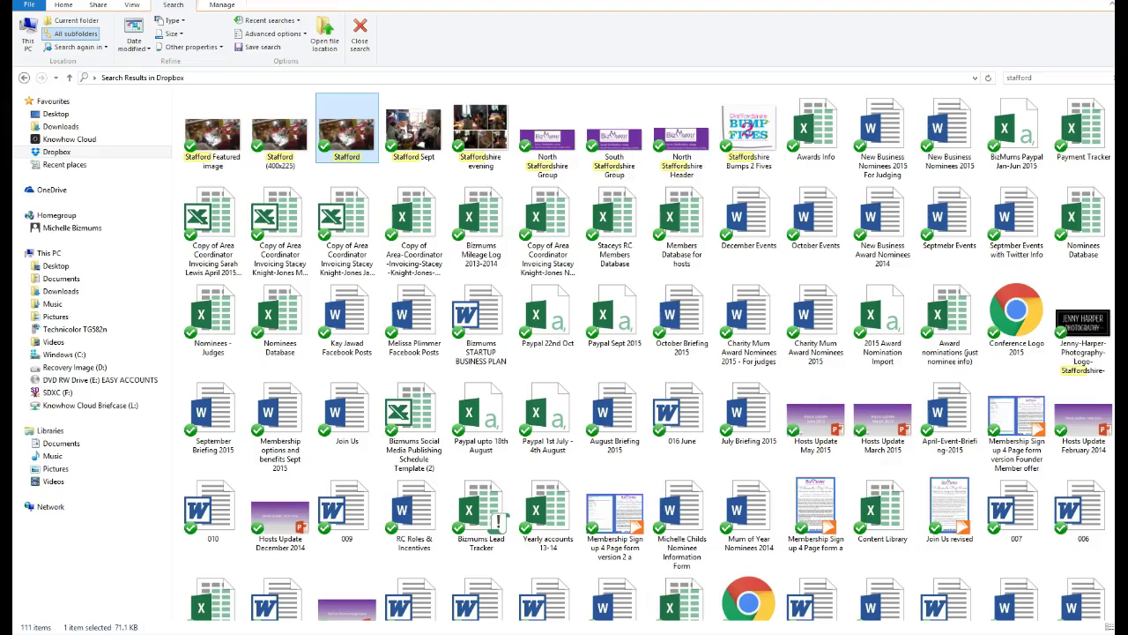
{"action": "right_click", "coordinate": [374, 139]}
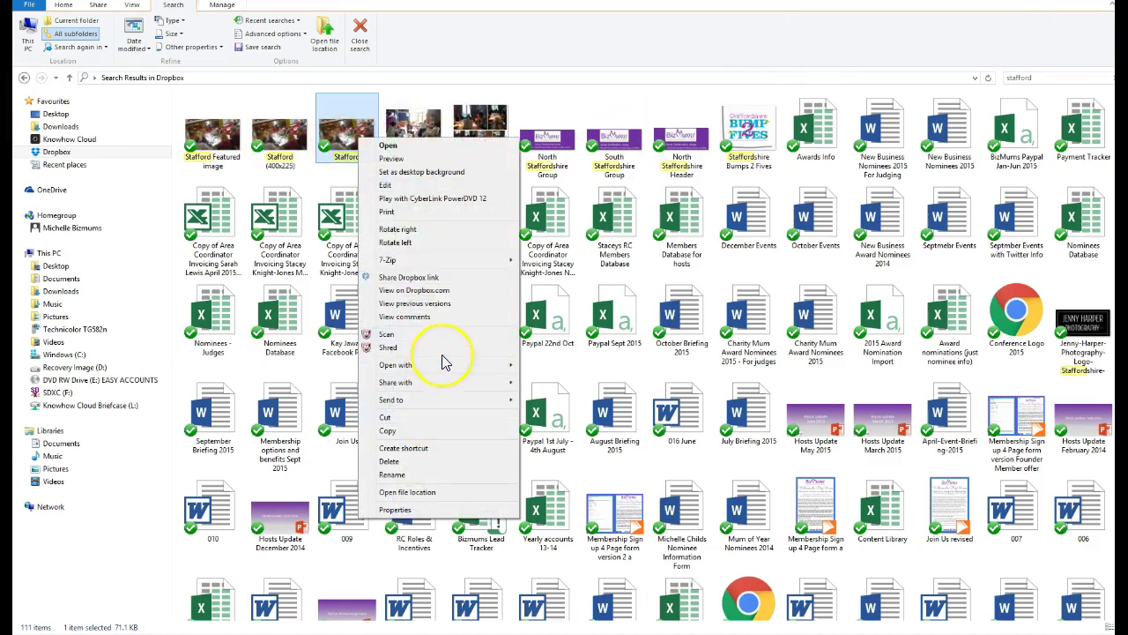
{"action": "mouse_move", "coordinate": [445, 364]}
{"action": "left_click", "coordinate": [565, 406]}
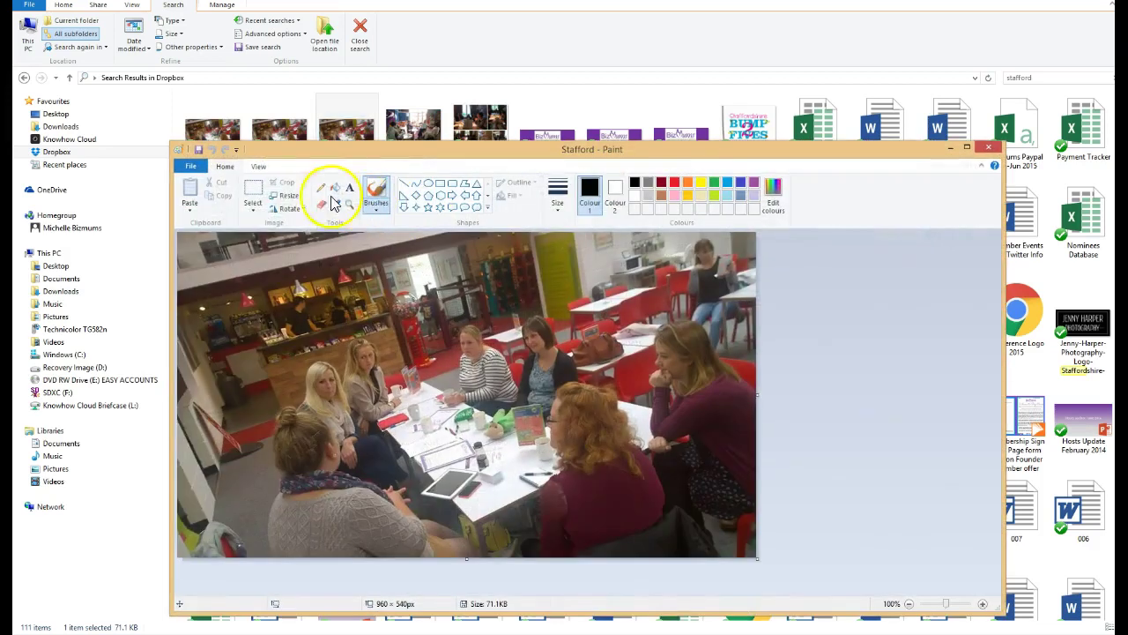
{"action": "left_click", "coordinate": [289, 196]}
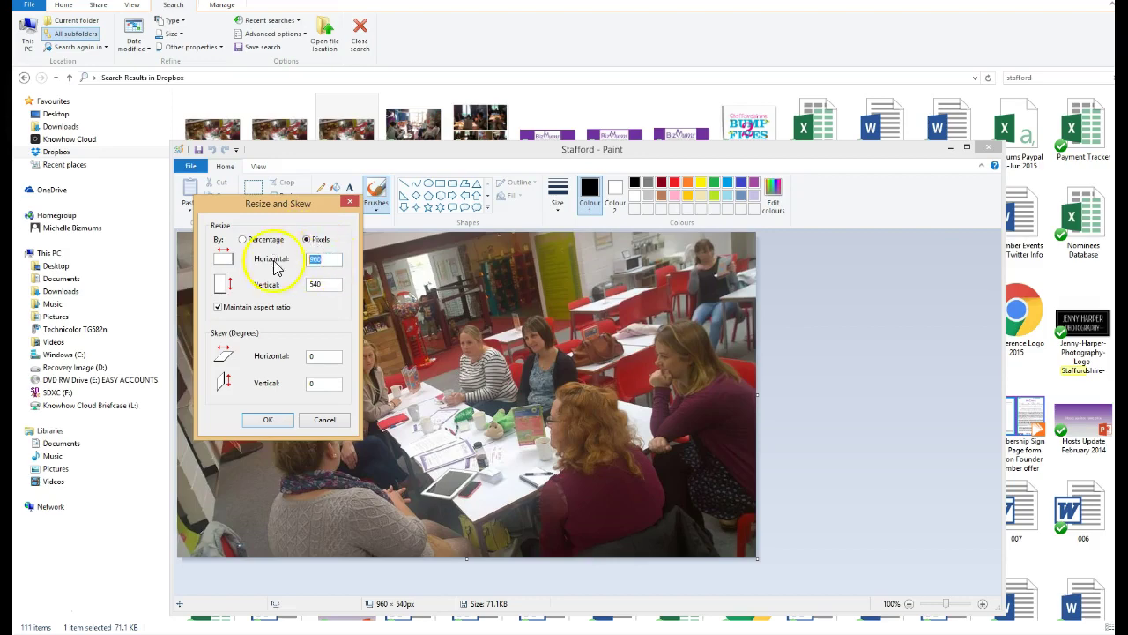
{"action": "left_click", "coordinate": [326, 419]}
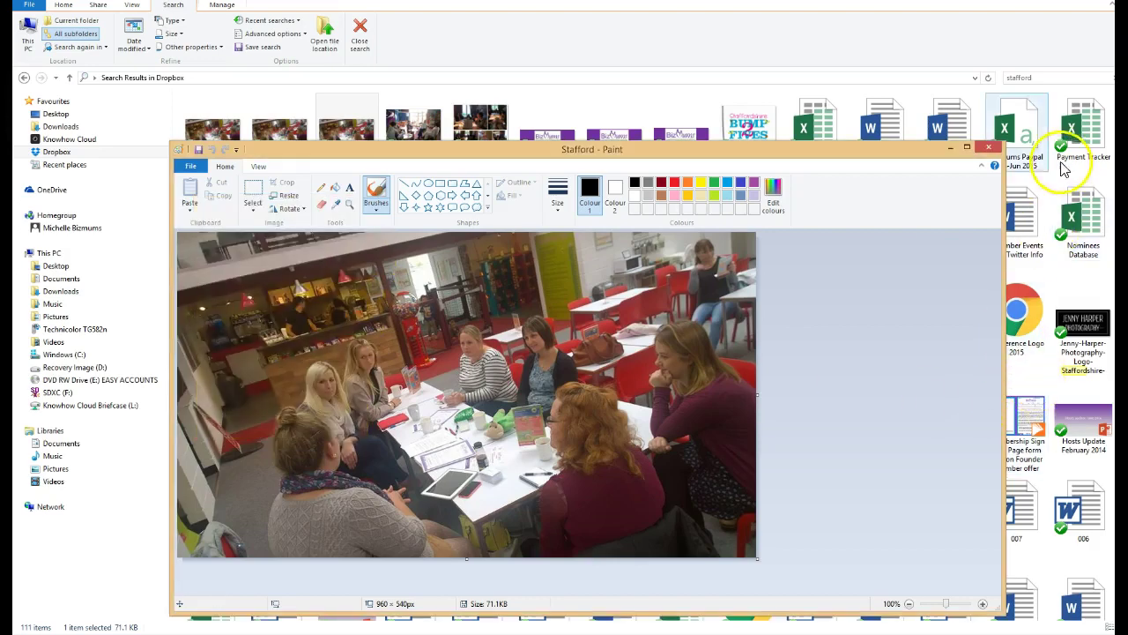
{"action": "left_click", "coordinate": [989, 150]}
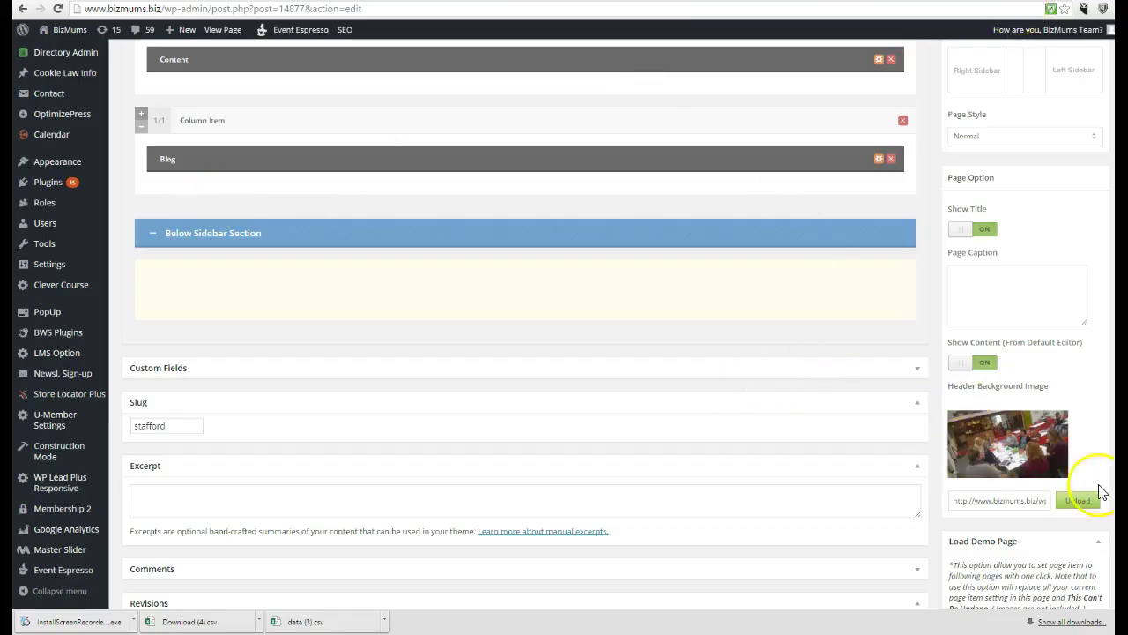
Step: Update the published Stafford page in the WordPress editor to save its new featured image
{"action": "scroll", "coordinate": [630, 375], "scroll_direction": "down", "scroll_amount": 4}
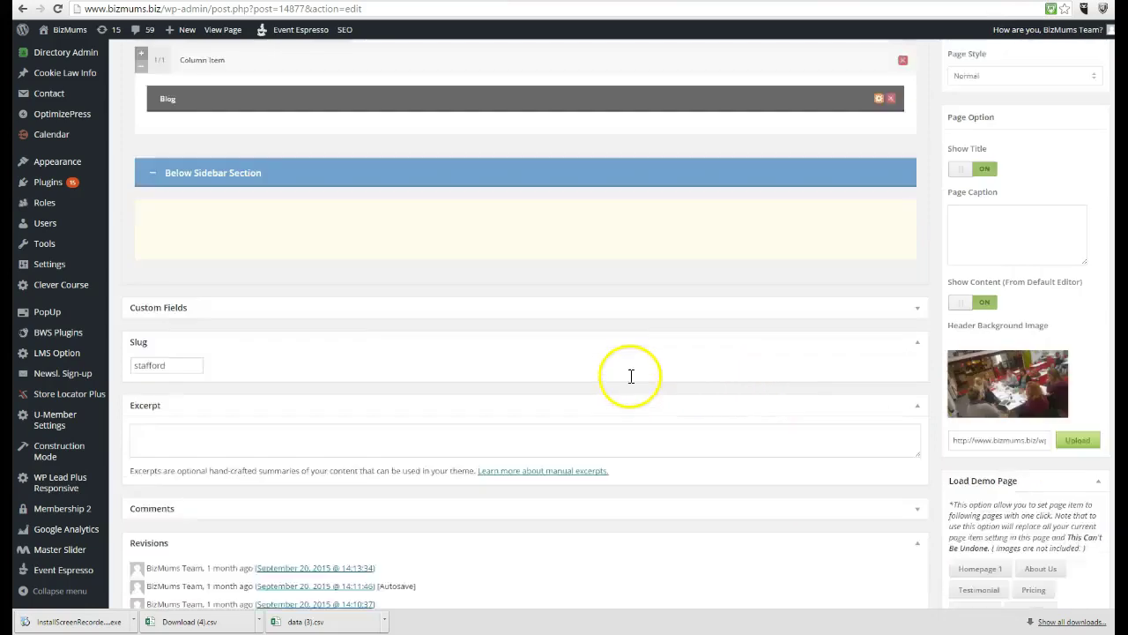
{"action": "scroll", "coordinate": [617, 345], "scroll_direction": "up", "scroll_amount": 6}
{"action": "scroll", "coordinate": [615, 333], "scroll_direction": "up", "scroll_amount": 9}
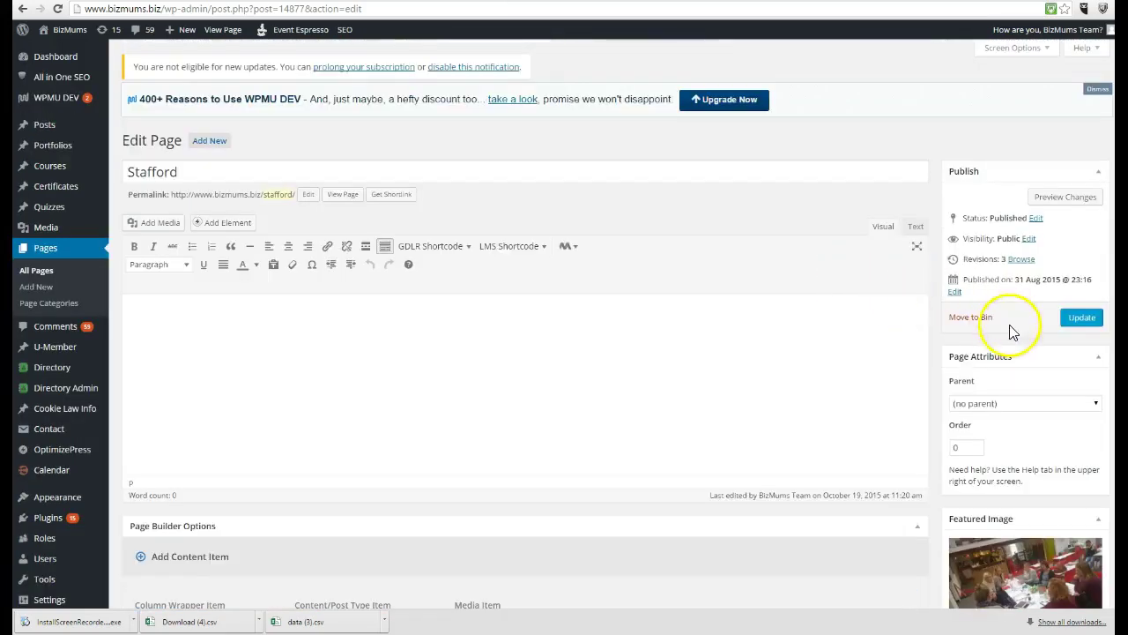
{"action": "left_click", "coordinate": [1091, 317]}
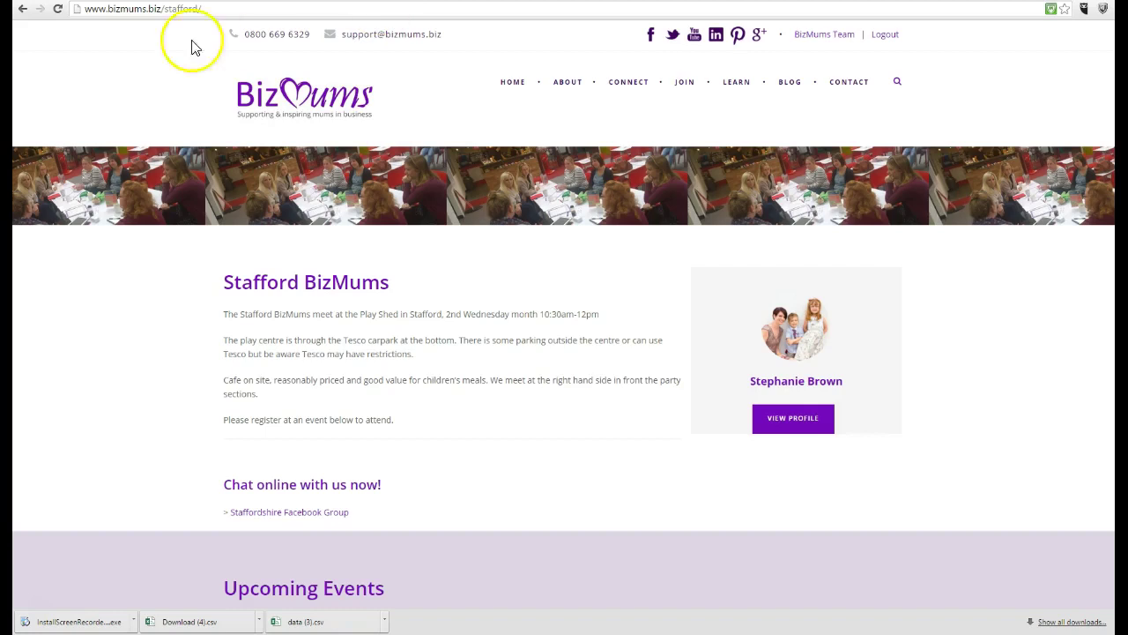
Step: Return from the live Stafford page to the Staffordshire meetups page, reload it and compare the group thumbnails' heights
{"action": "left_click", "coordinate": [22, 12]}
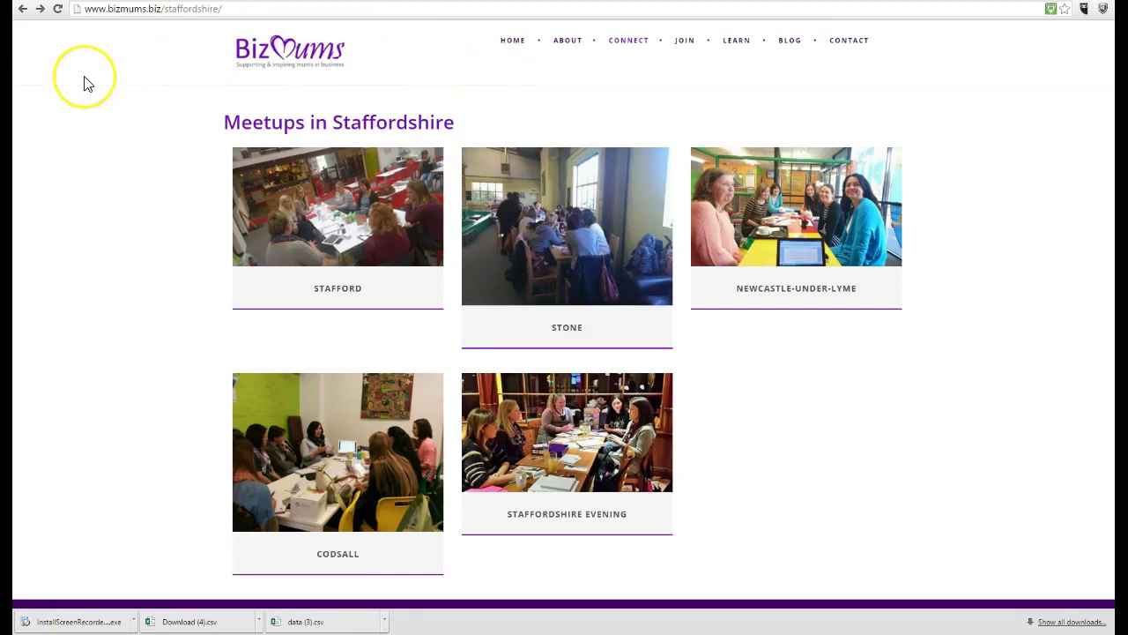
{"action": "left_click", "coordinate": [222, 9]}
{"action": "key", "text": "Return"}
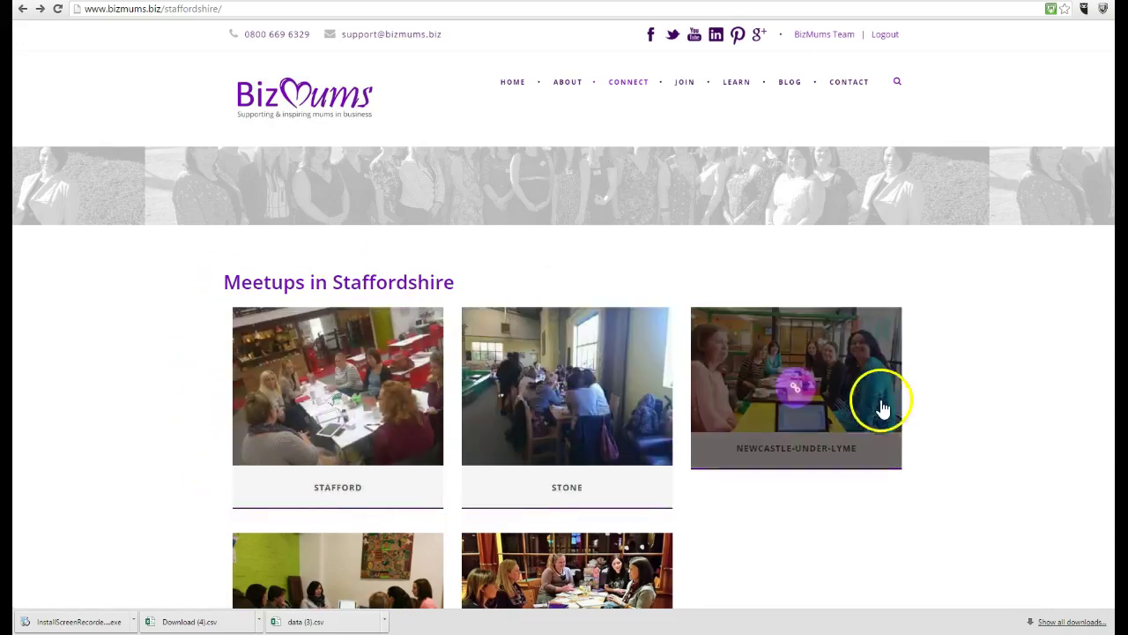
{"action": "scroll", "coordinate": [882, 408], "scroll_direction": "down", "scroll_amount": 2}
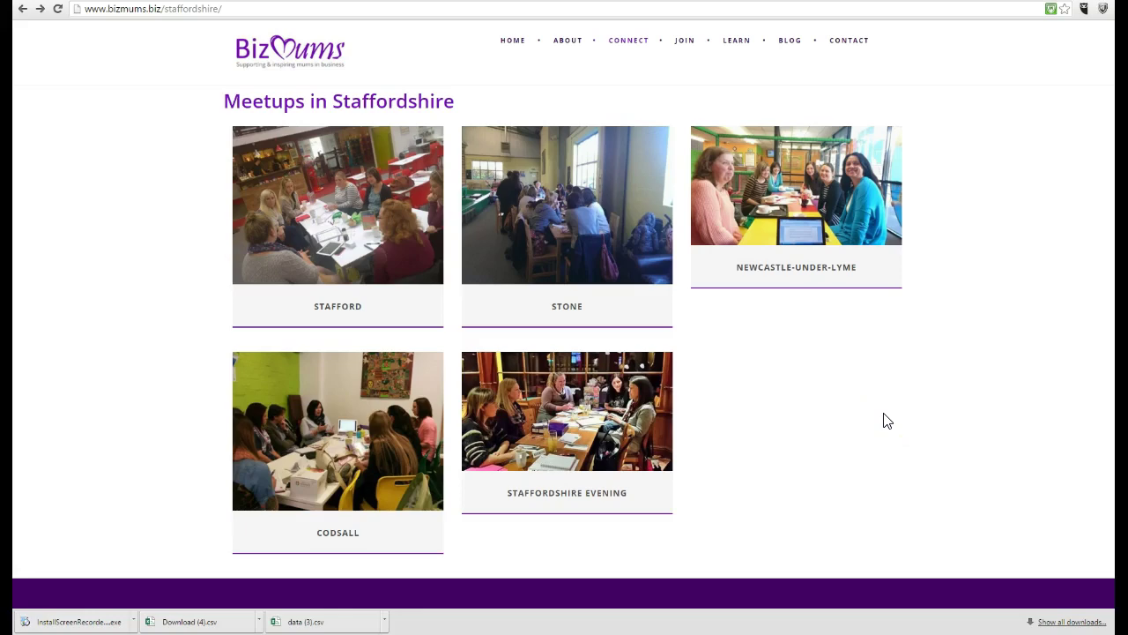
{"action": "scroll", "coordinate": [886, 420], "scroll_direction": "up", "scroll_amount": 1}
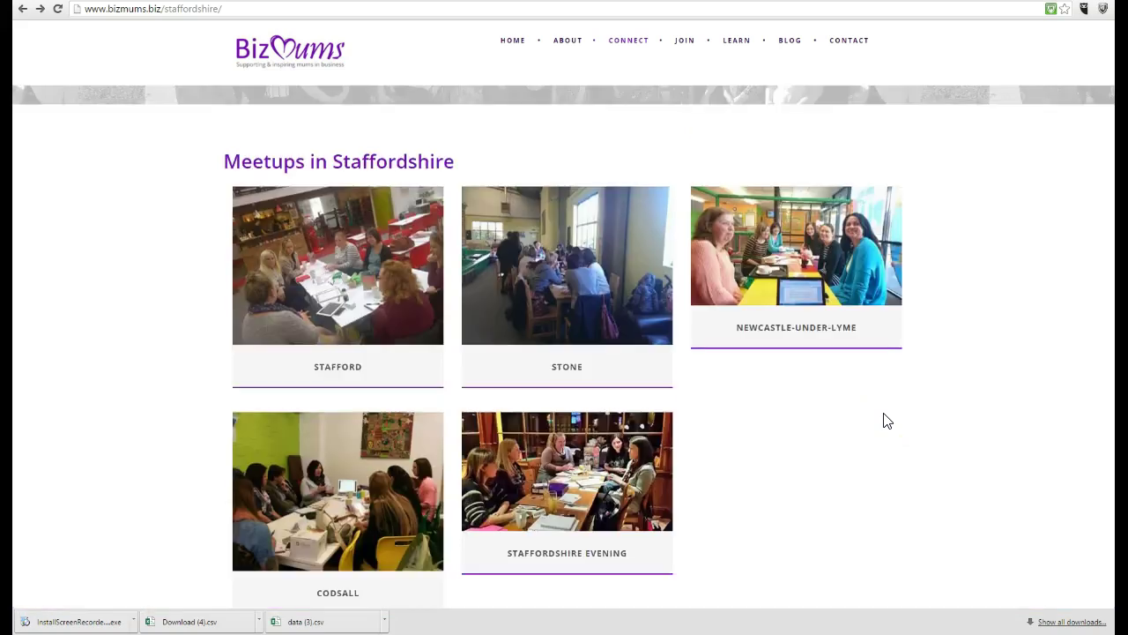
{"action": "scroll", "coordinate": [217, 405], "scroll_direction": "up", "scroll_amount": 2}
{"action": "scroll", "coordinate": [233, 330], "scroll_direction": "down", "scroll_amount": 2}
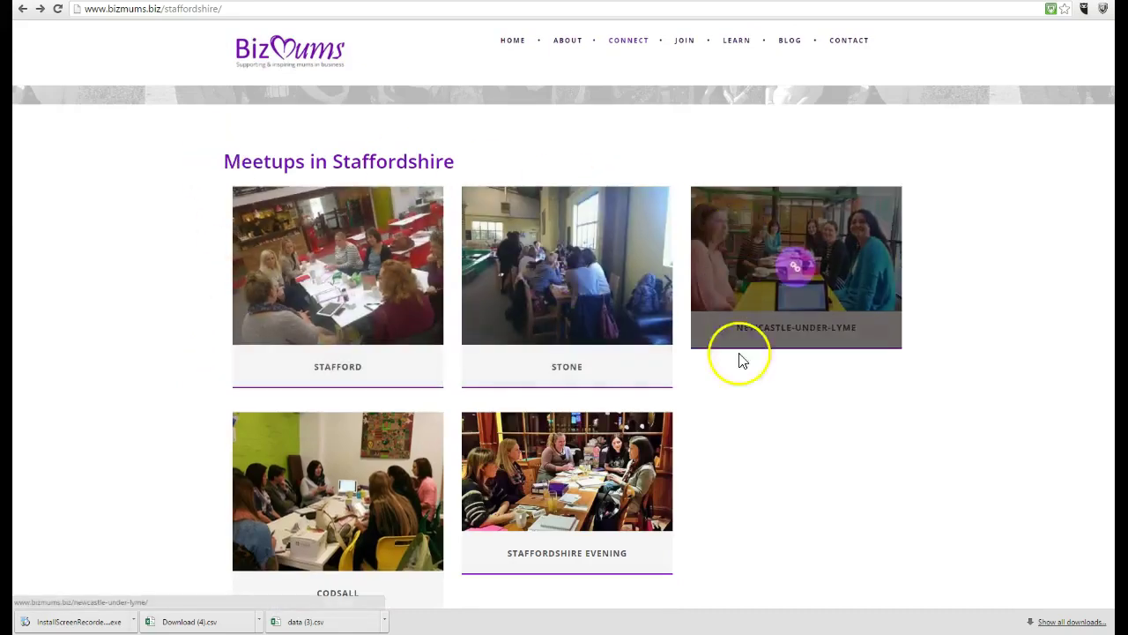